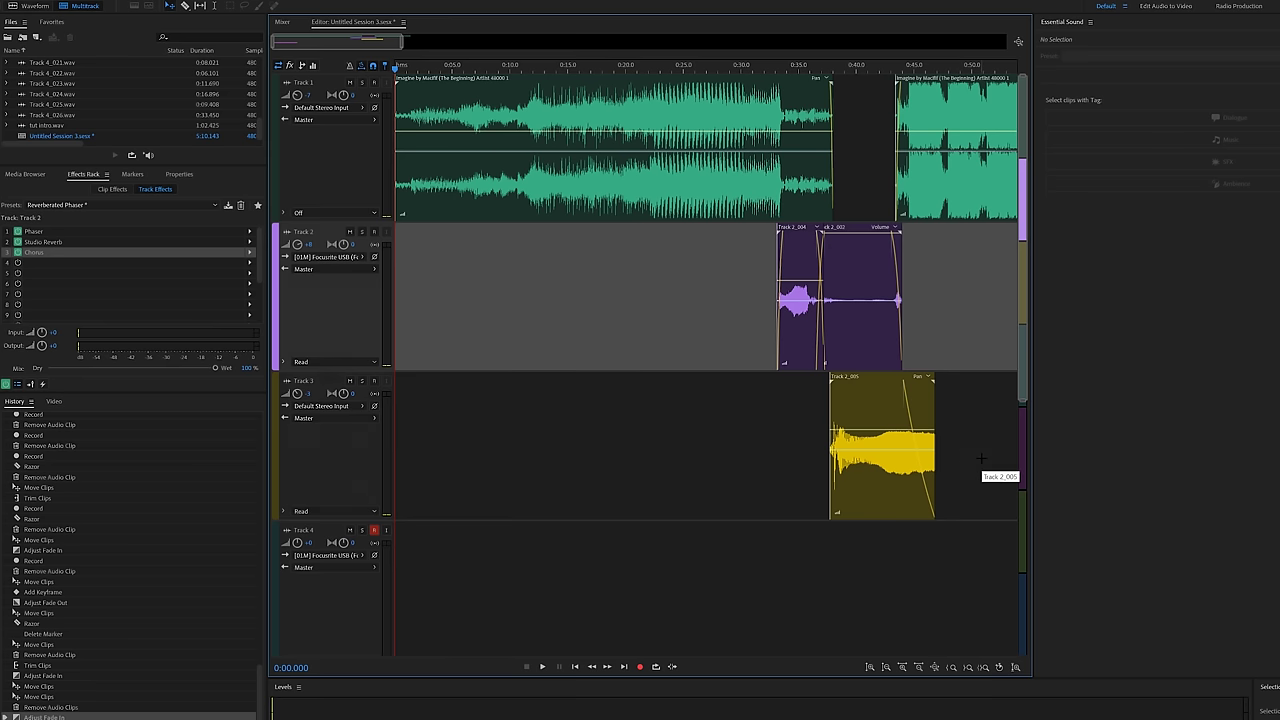
Step: Select the Track 2 and 3 clips, cue near 0:34.5, and mute Track 1 to audition them
drag(981, 458, 815, 326)
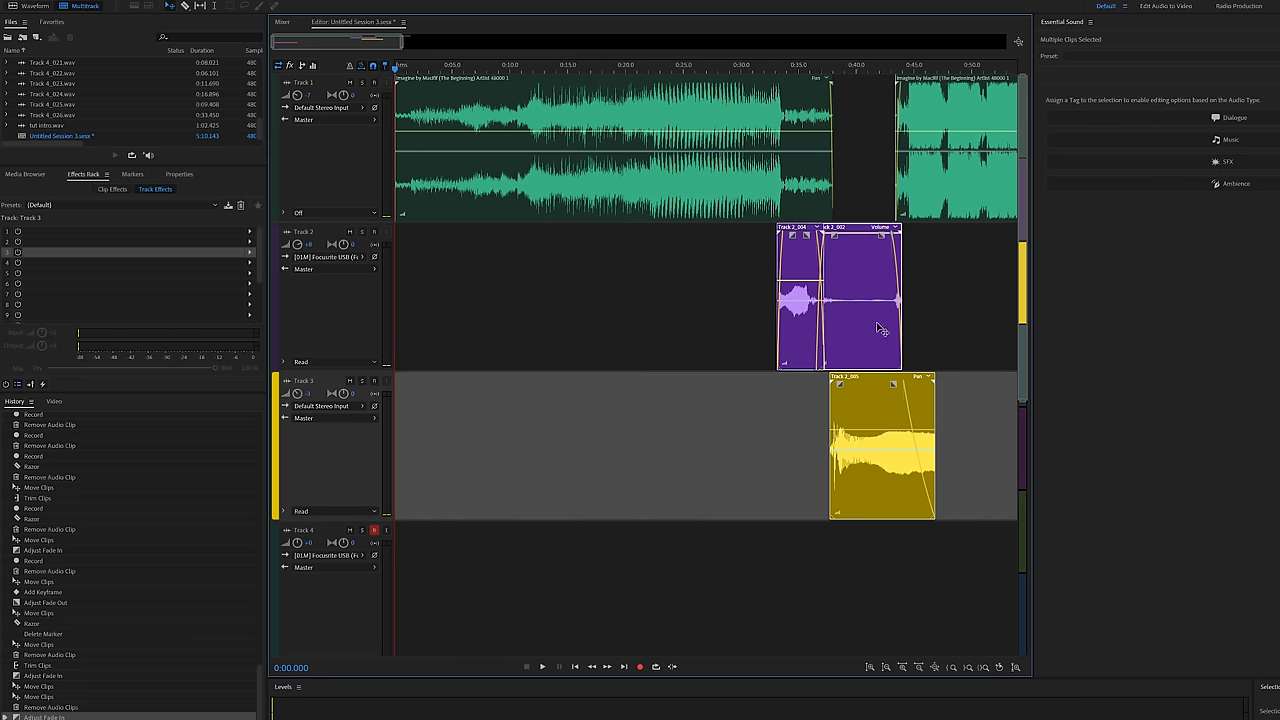
click(840, 67)
click(795, 67)
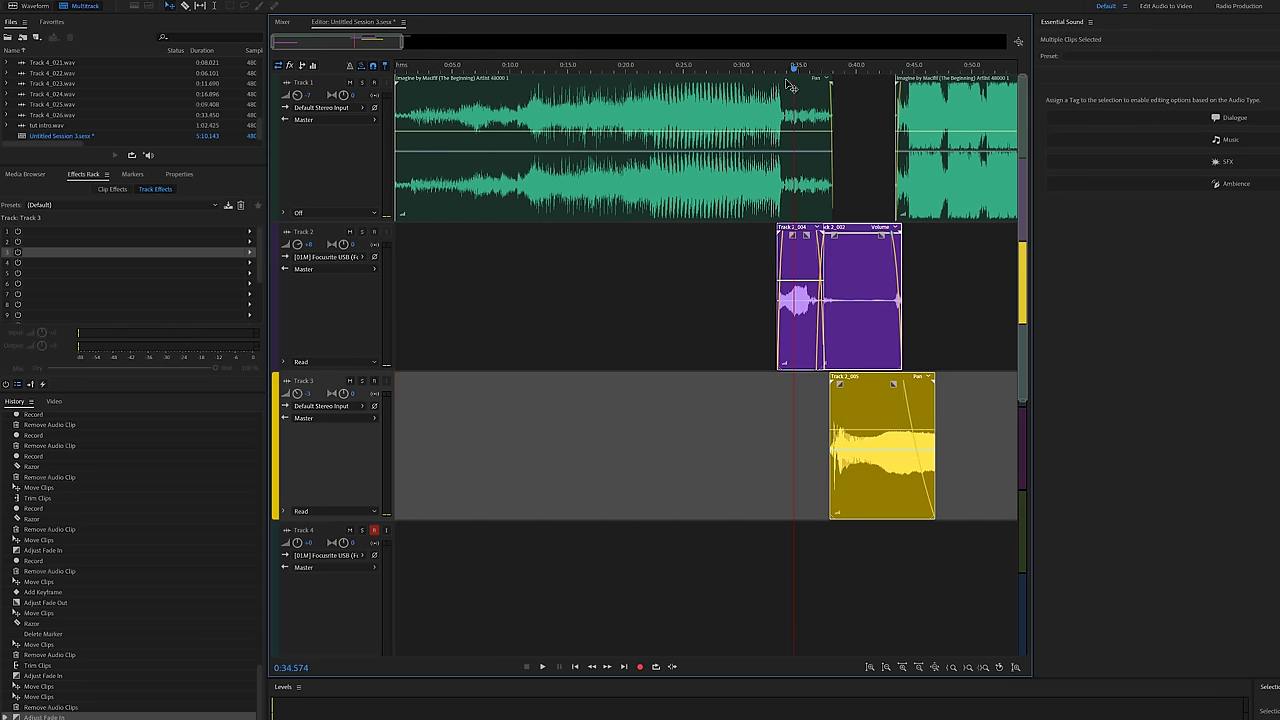
click(349, 83)
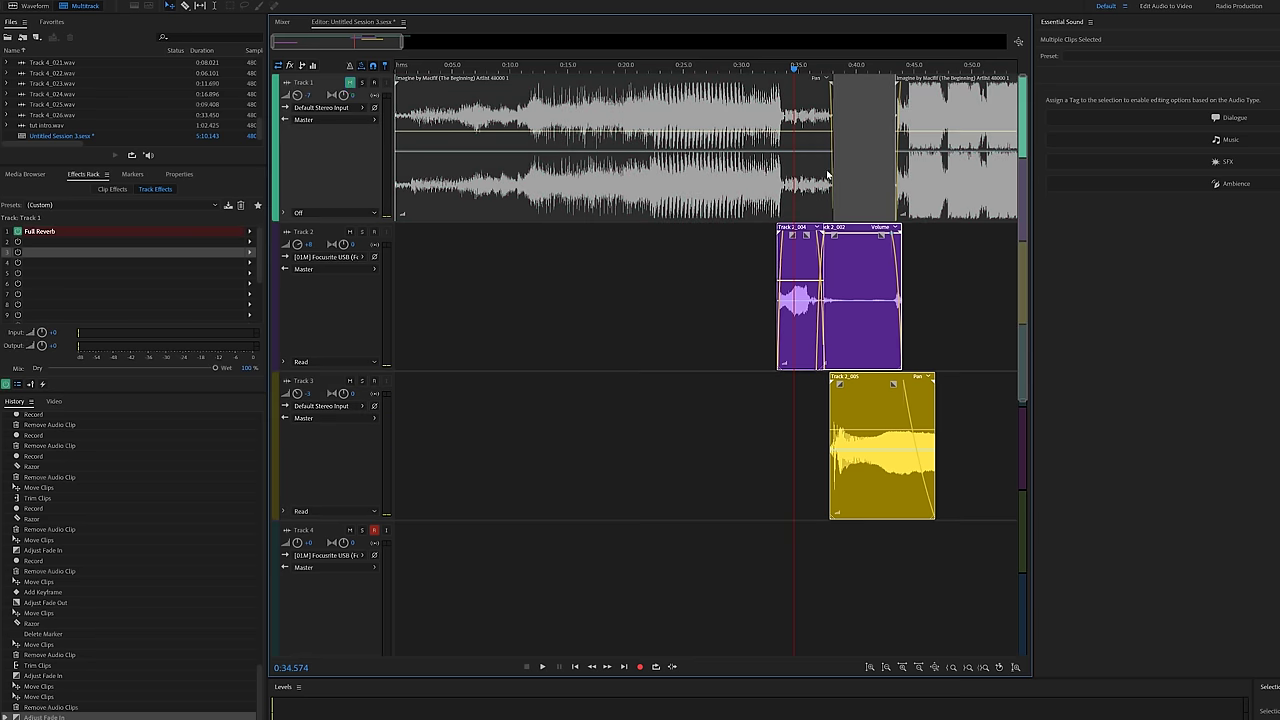
key(space)
Step: Listen from about 0:33, then delete the selected keyframes
scroll(750, 120, right, 3)
click(678, 67)
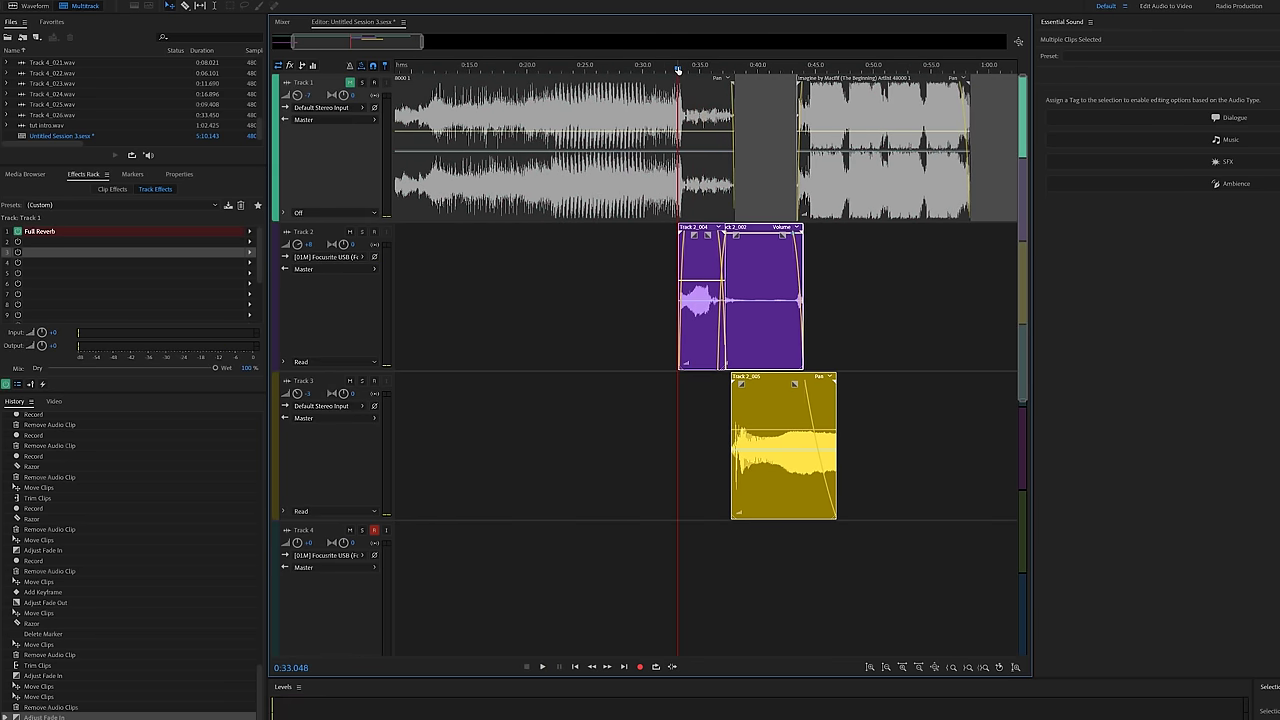
scroll(656, 112, right, 2)
key(space)
key(space)
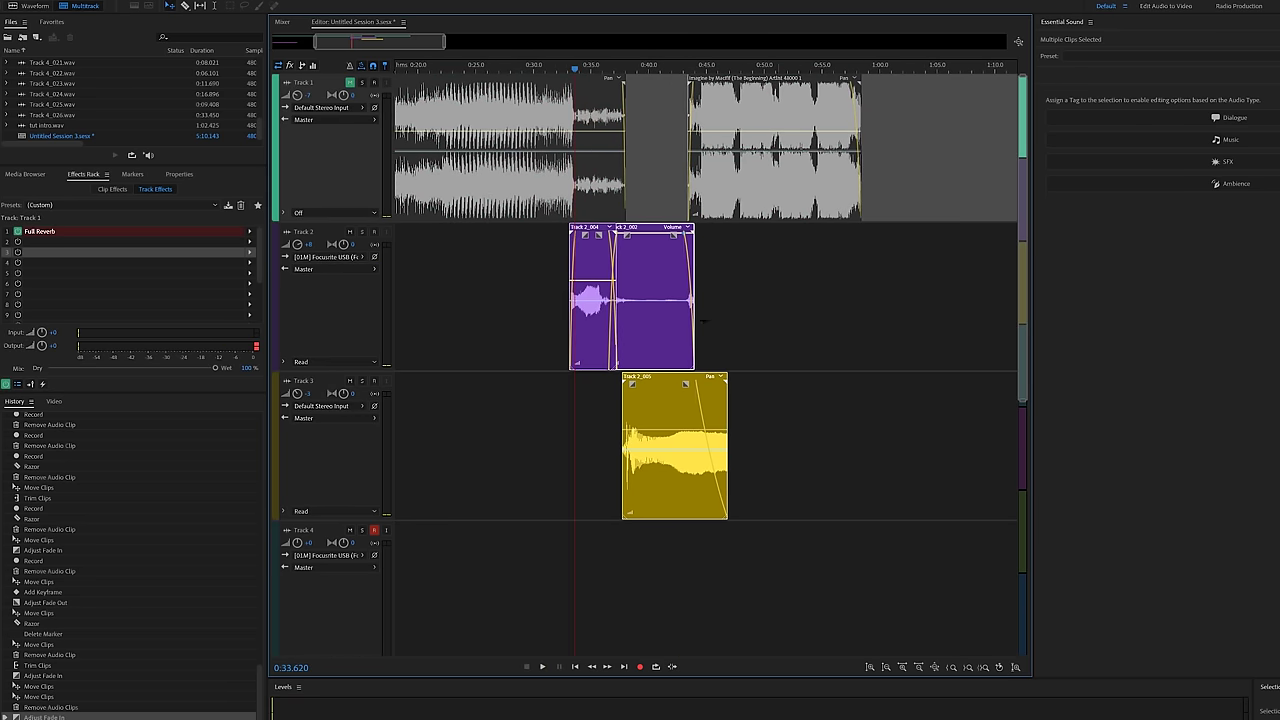
scroll(640, 160, left, 3)
key(Delete)
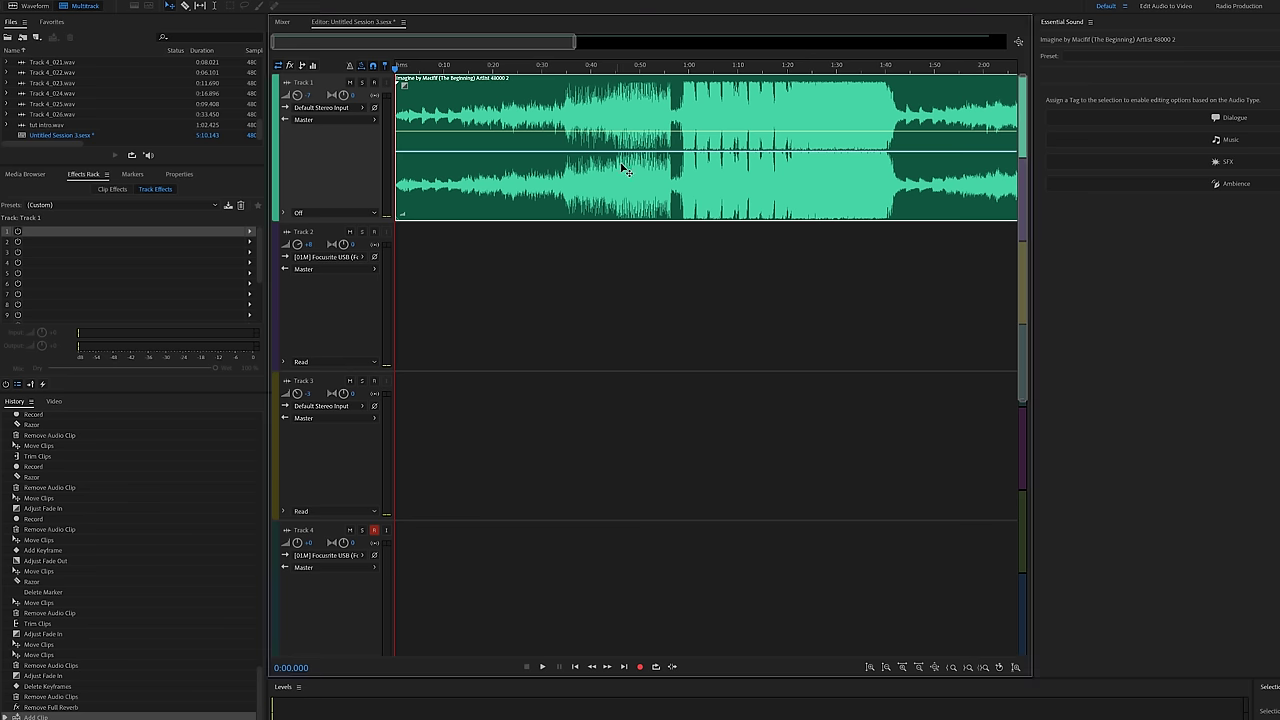
Step: Split the Track 1 song clip at 0:35 and delete the opening part before it
click(562, 70)
scroll(562, 70, up, 5)
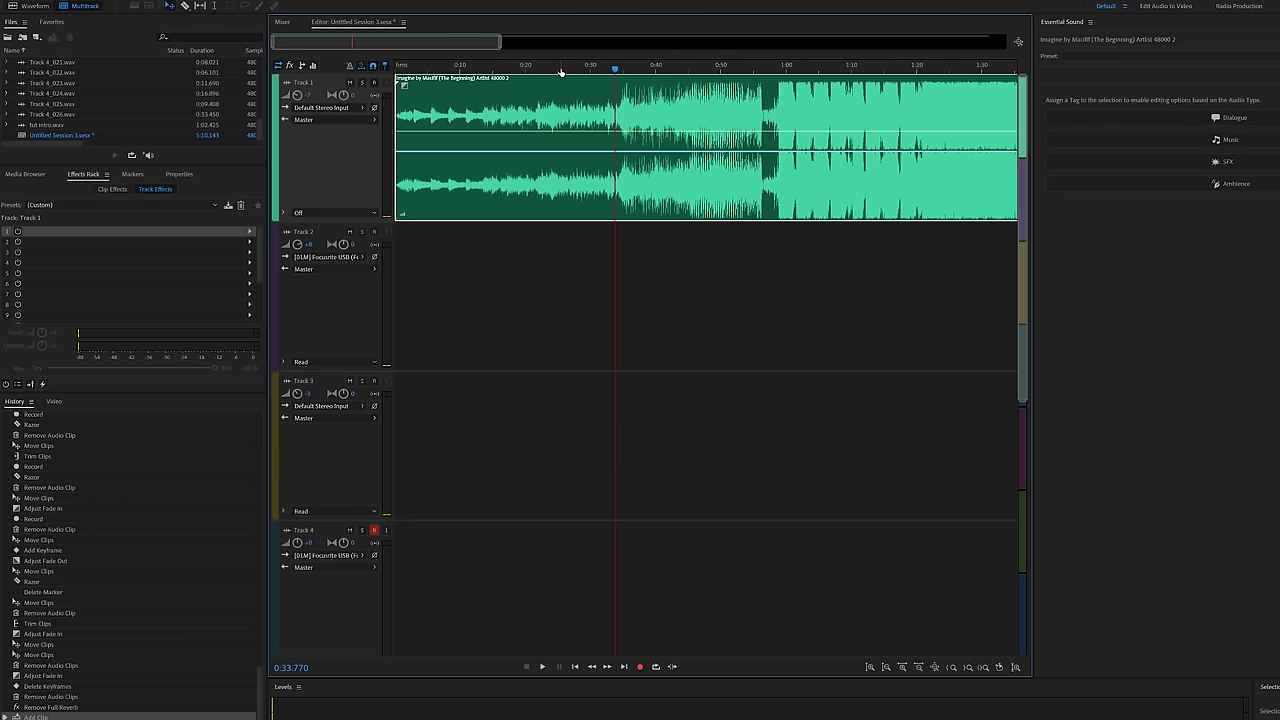
click(708, 100)
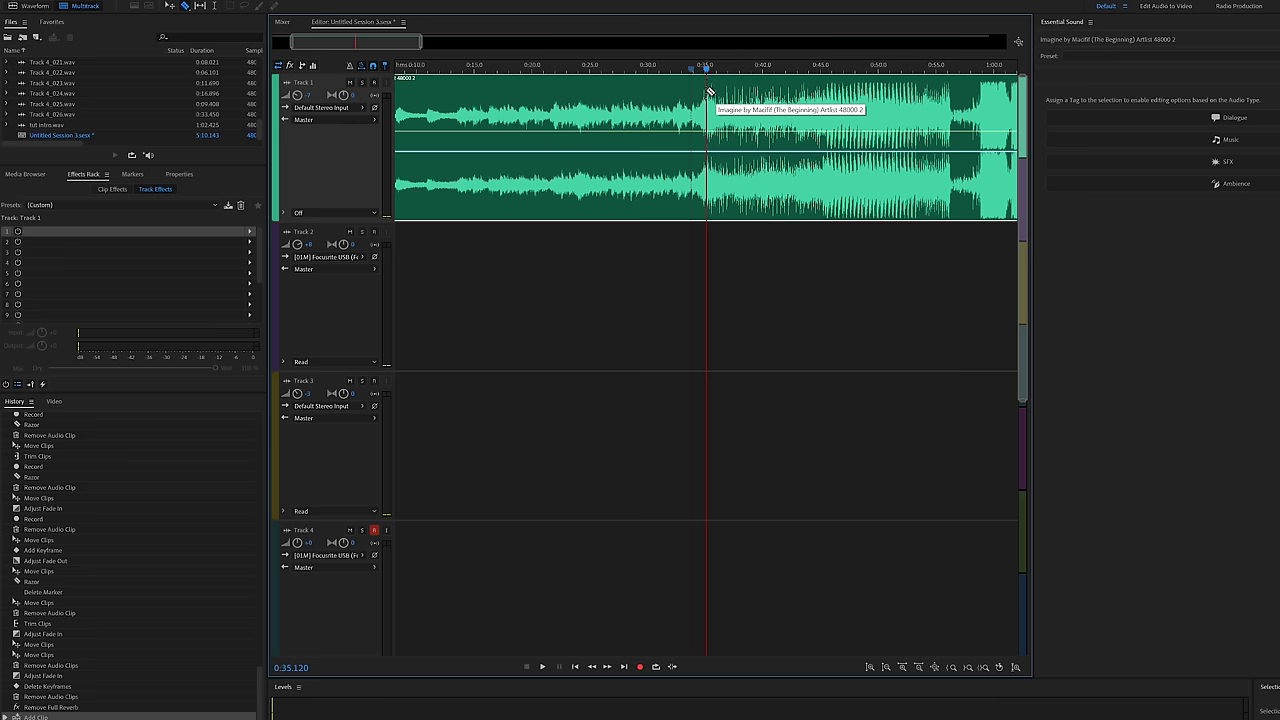
click(708, 94)
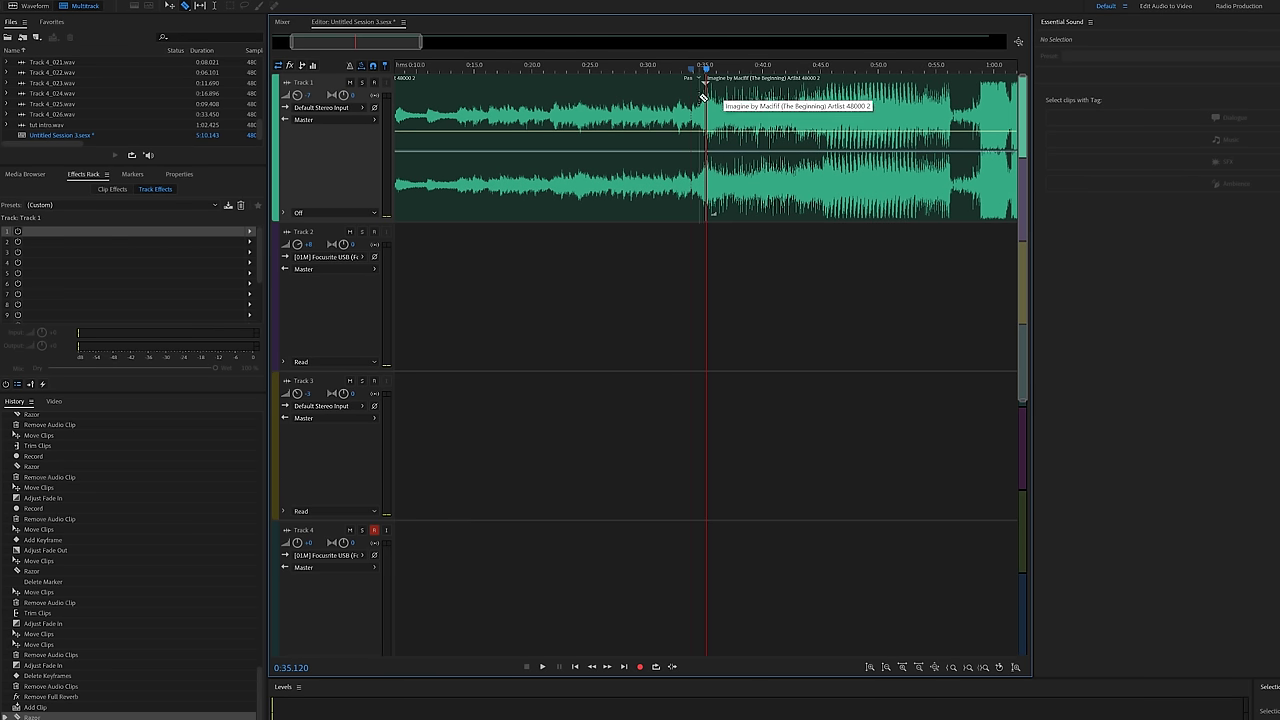
key(v)
click(578, 125)
key(shift+Delete)
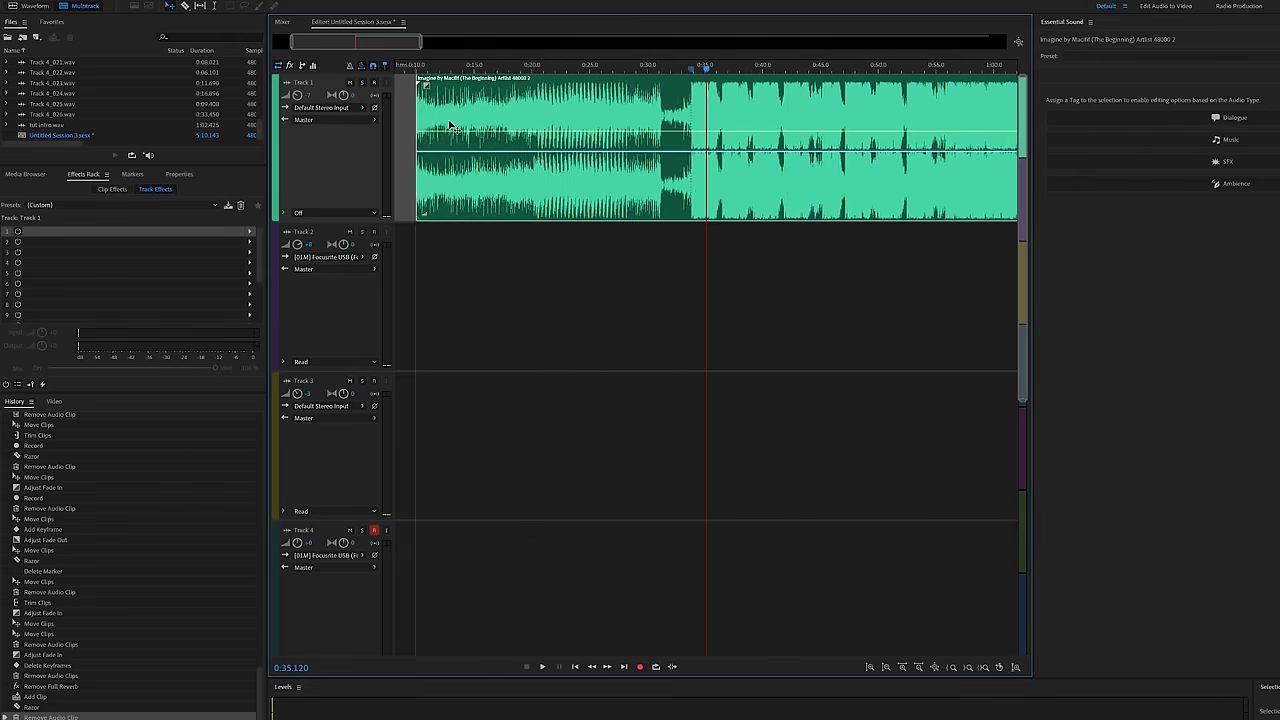
Step: Play the trimmed song from the session start and around 0:07.6 to check the cut
key(Home)
scroll(419, 47, up, 3)
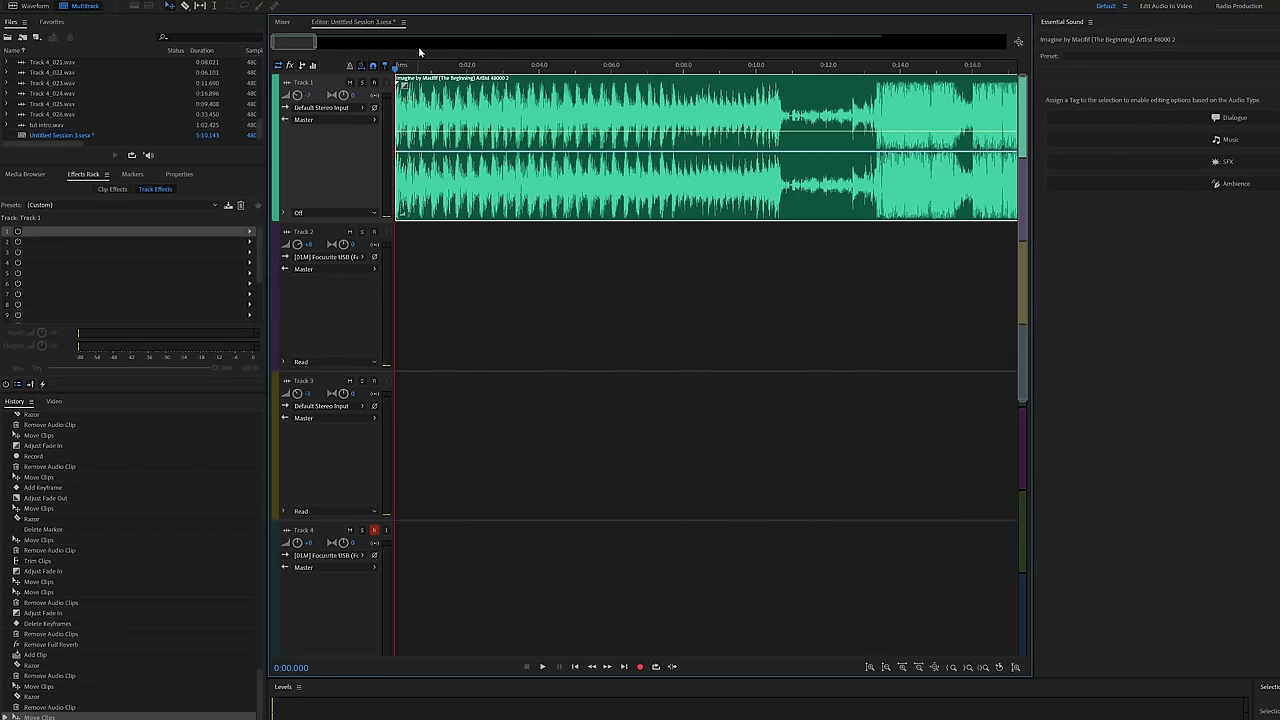
key(space)
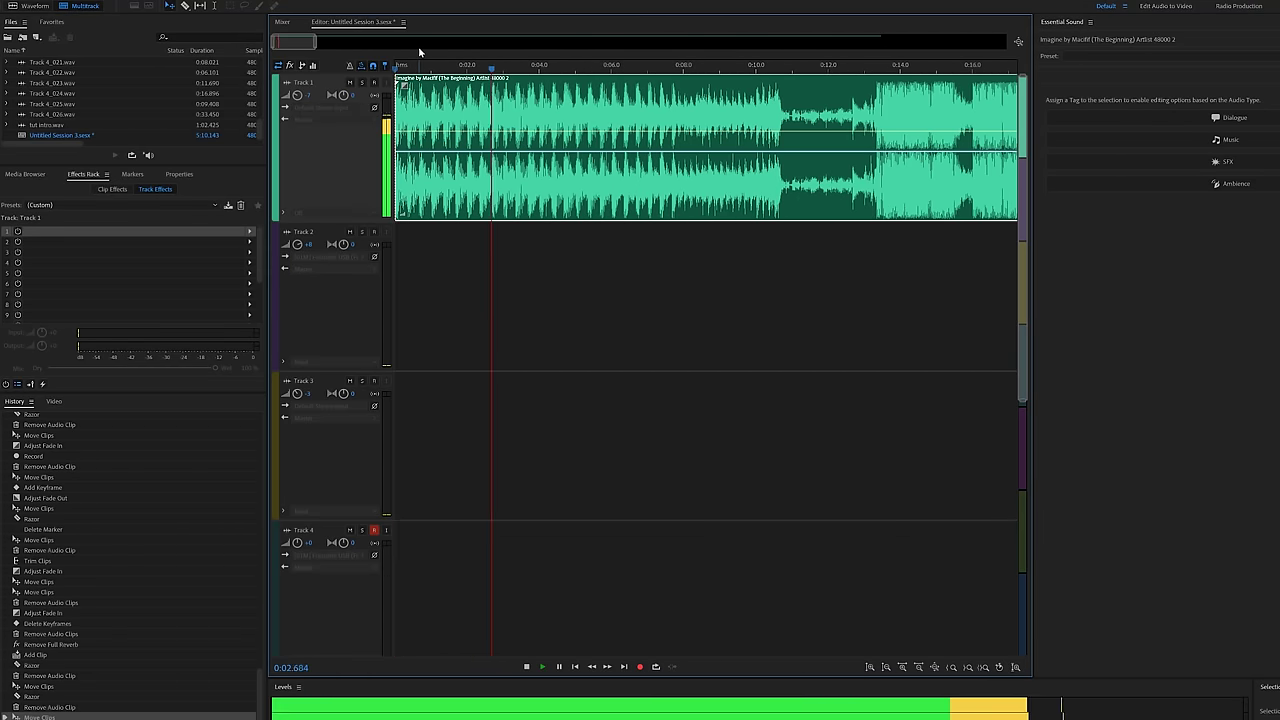
key(space)
click(671, 70)
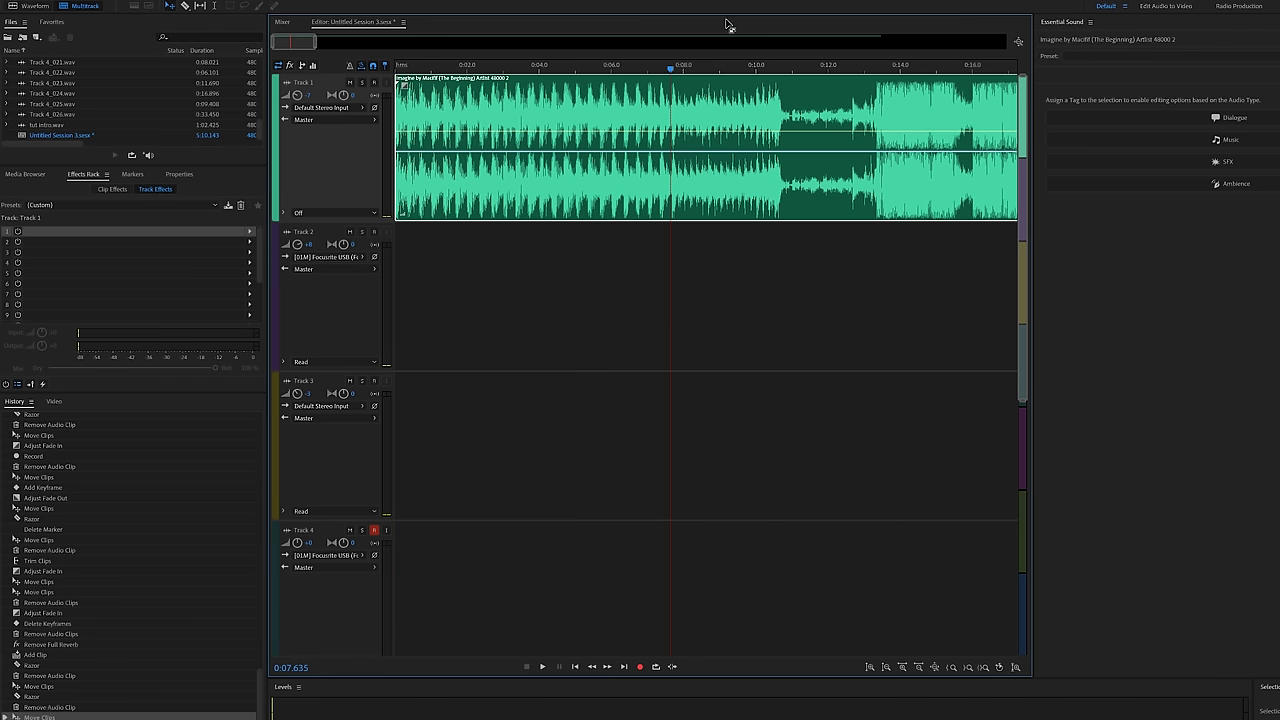
key(space)
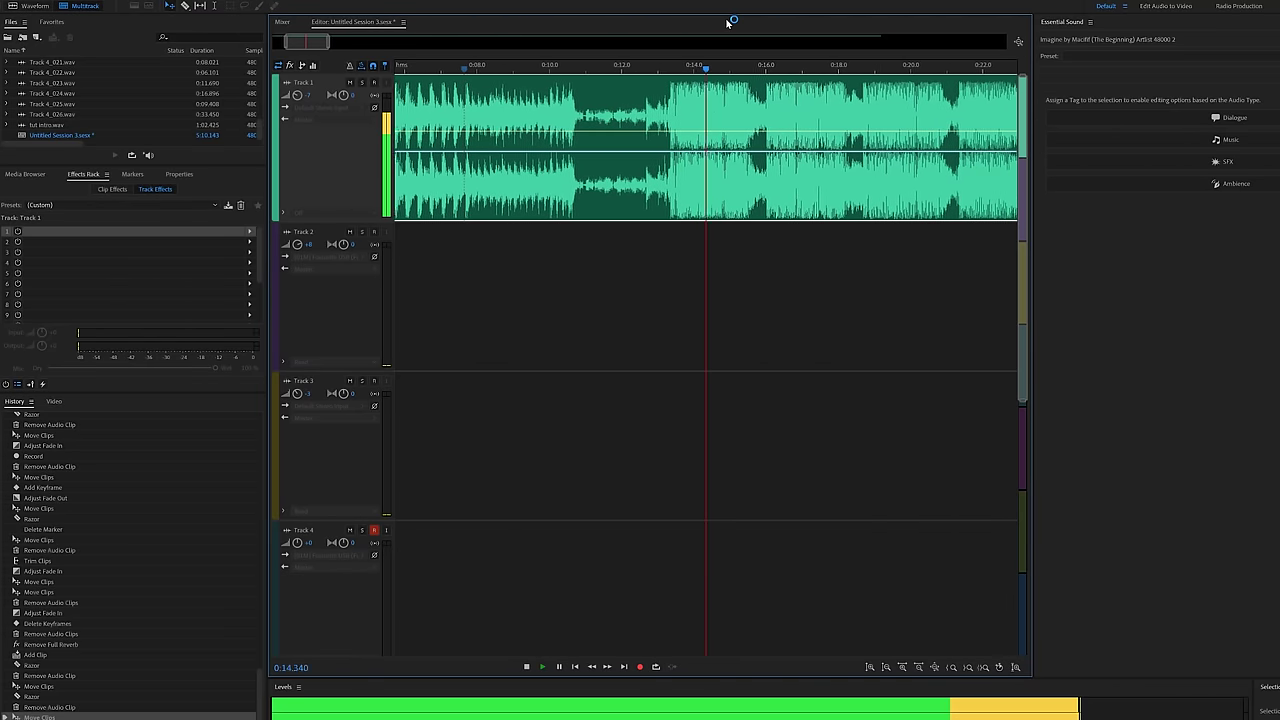
click(555, 66)
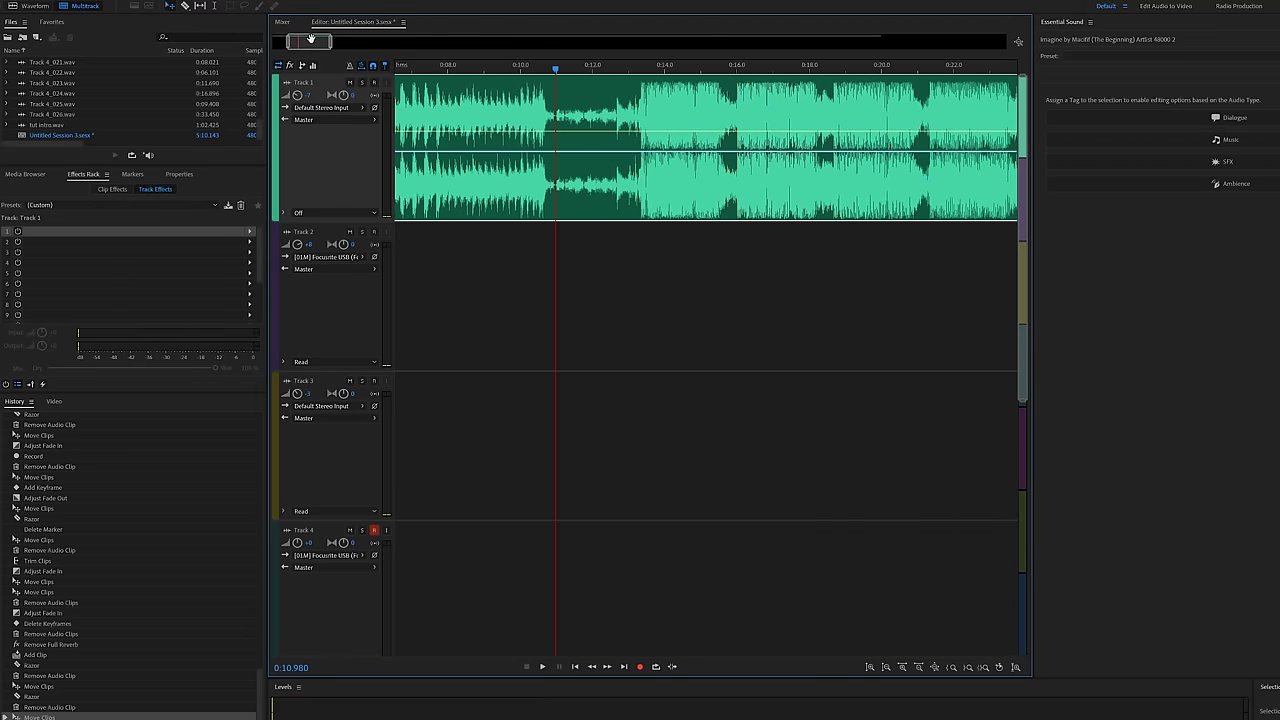
drag(309, 40, 291, 39)
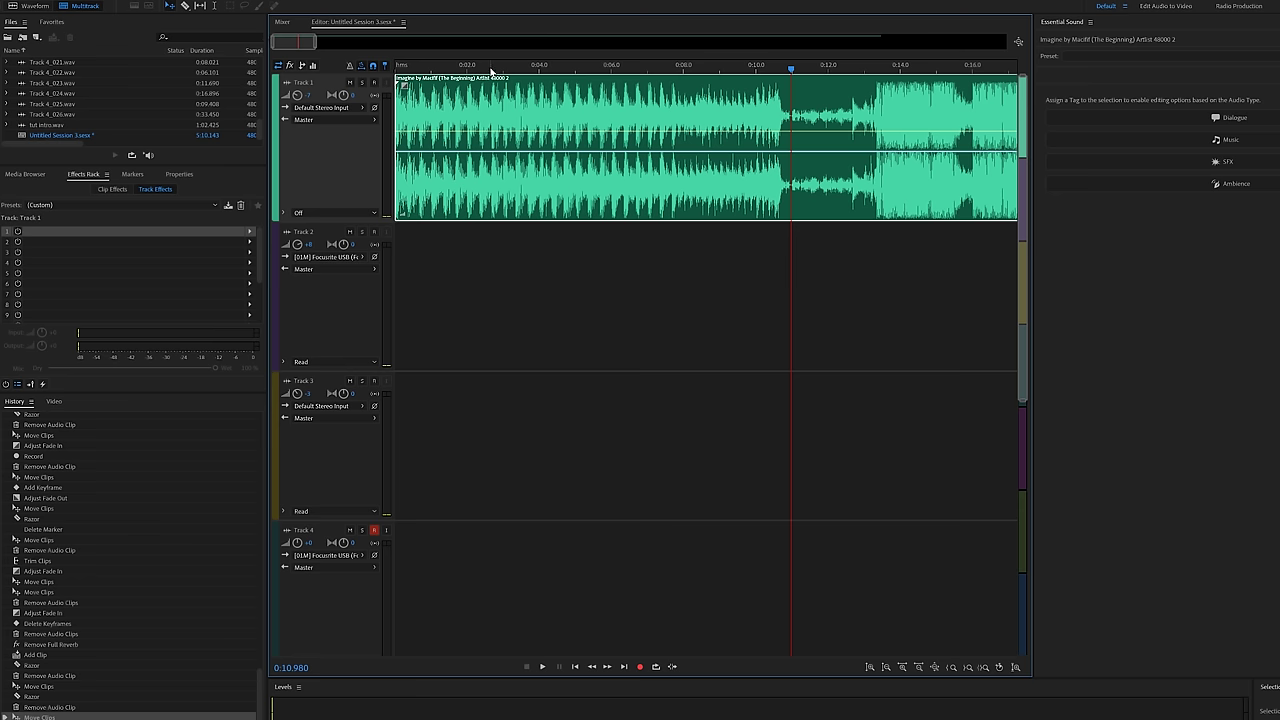
key(Home)
key(space)
key(space)
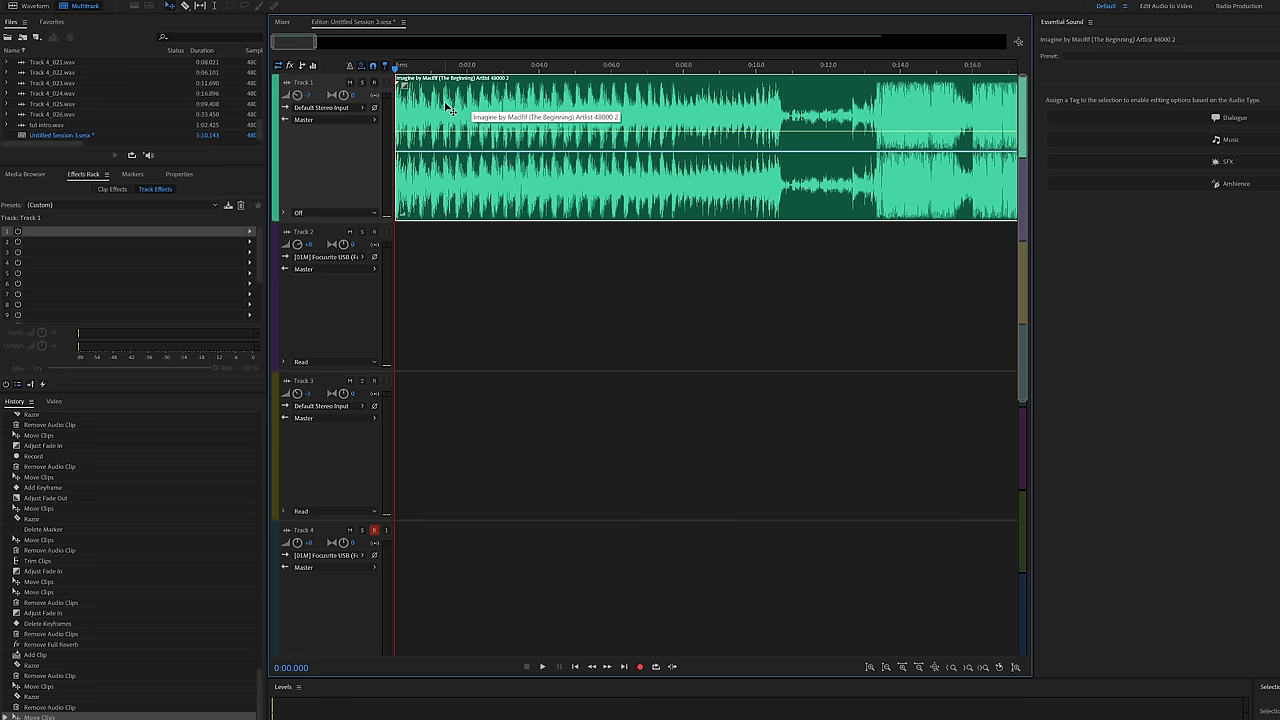
Step: Audition the opening and select from the session start to about 0:02.7
key(space)
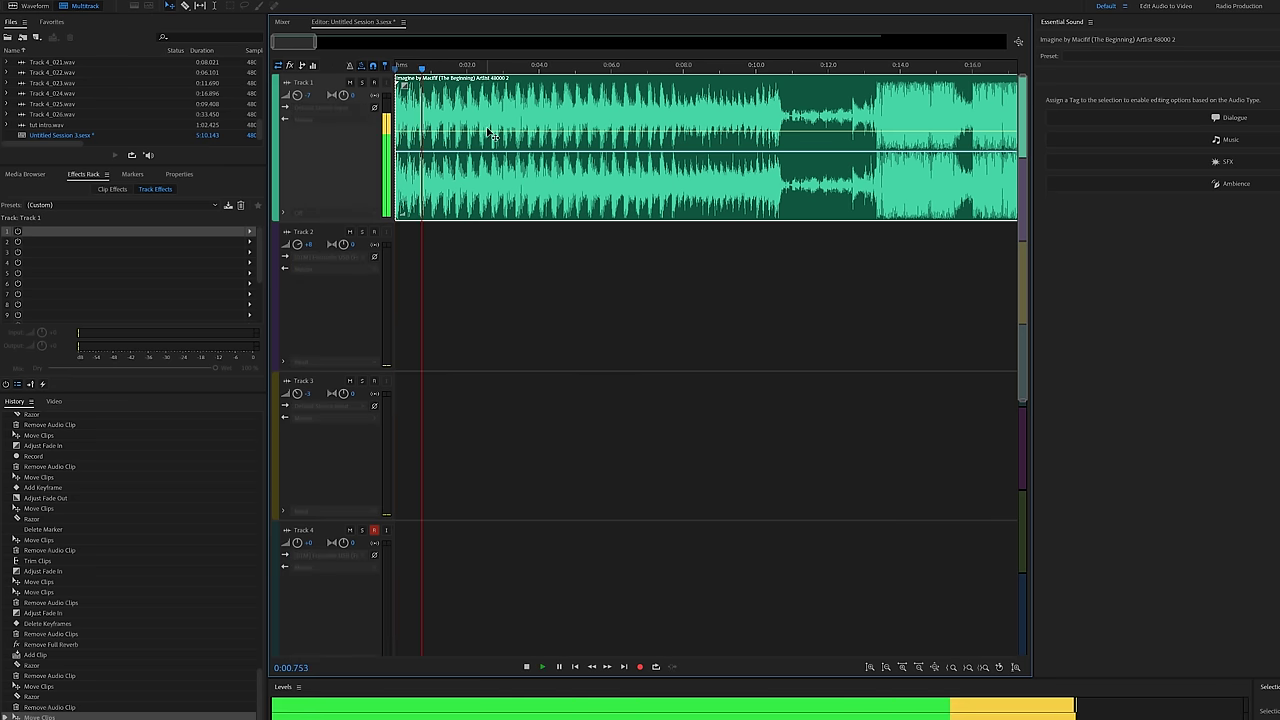
click(492, 68)
key(space)
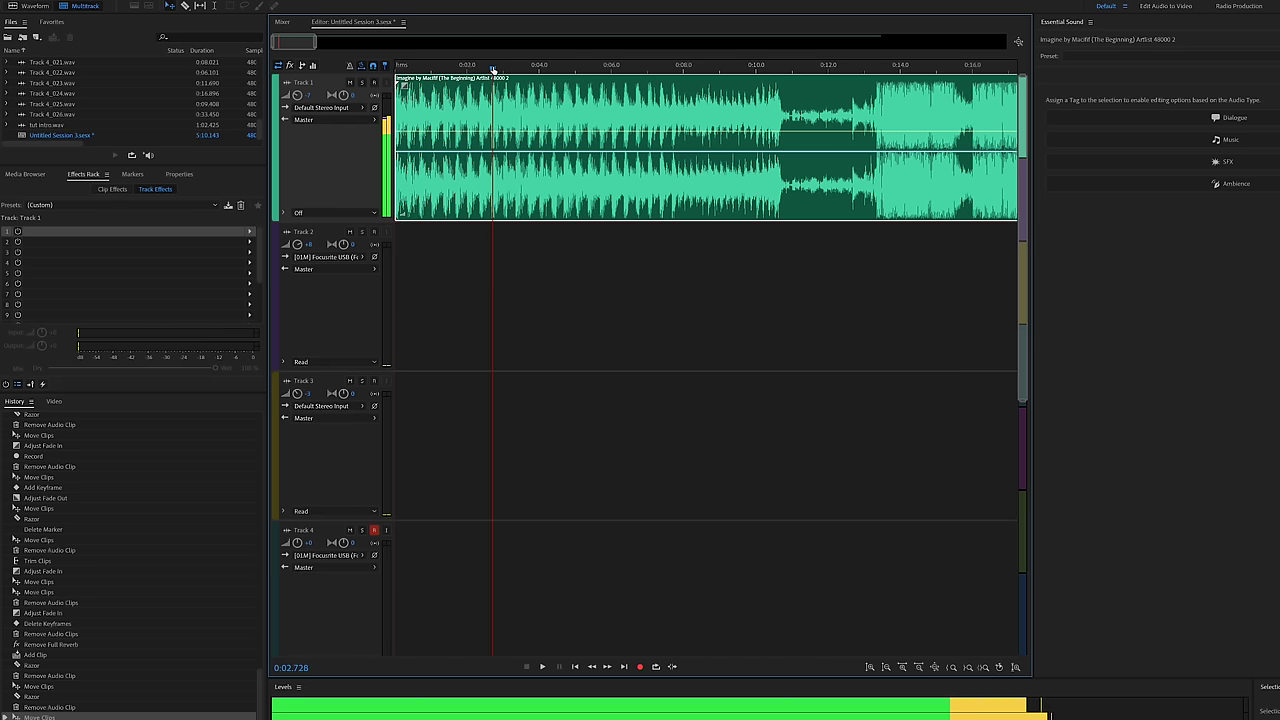
key(space)
key(shift+Home)
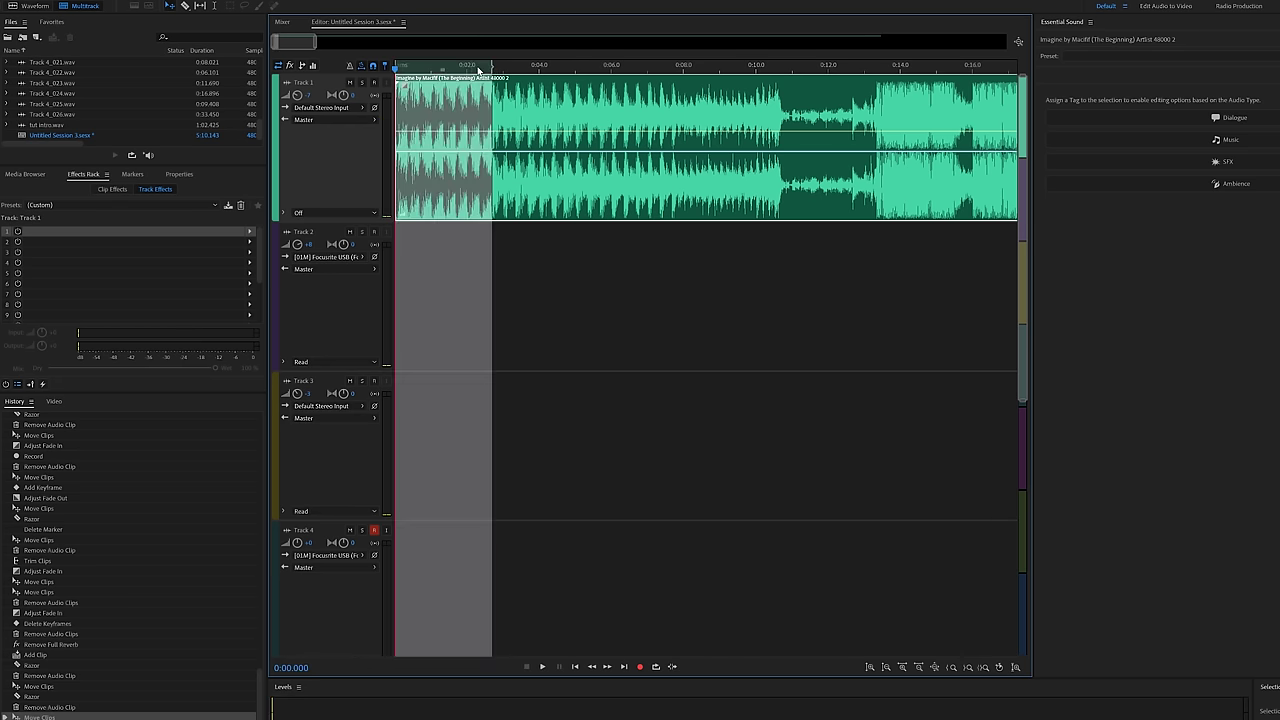
Step: Refine the selection to 0:00–0:02.682 and open the song clip in the Waveform editor
key(space)
key(space)
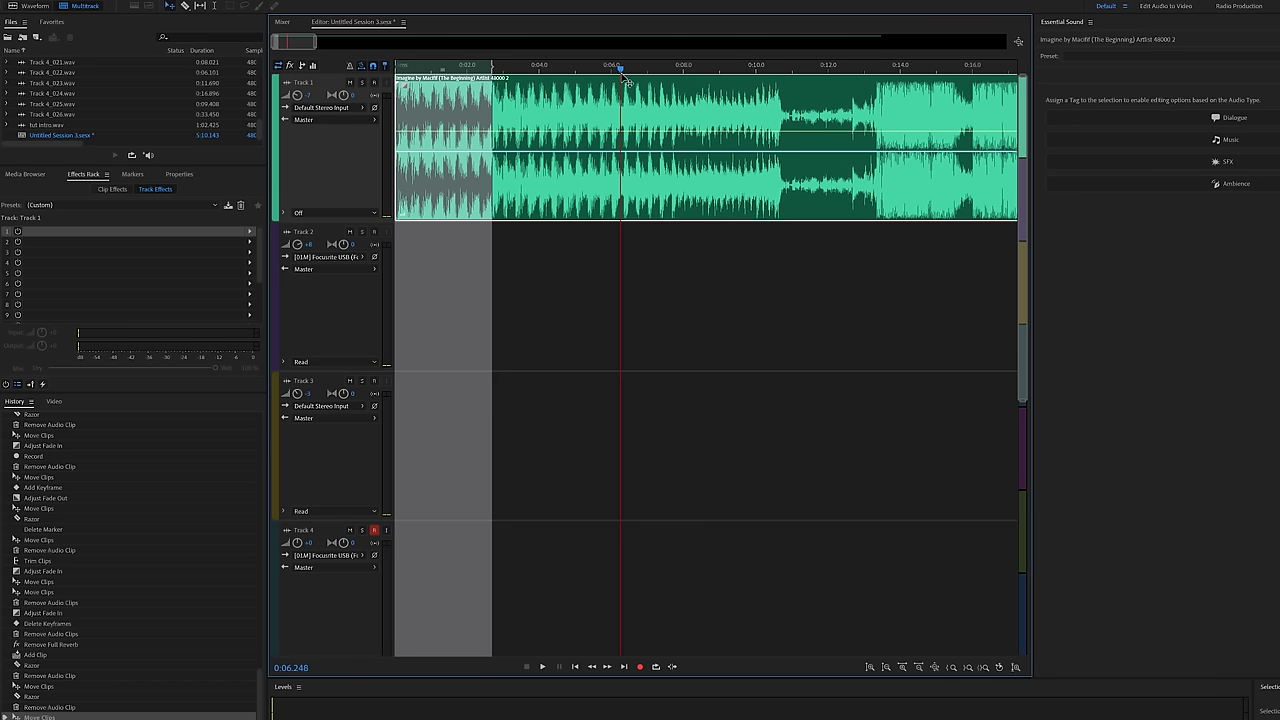
key(shift+End)
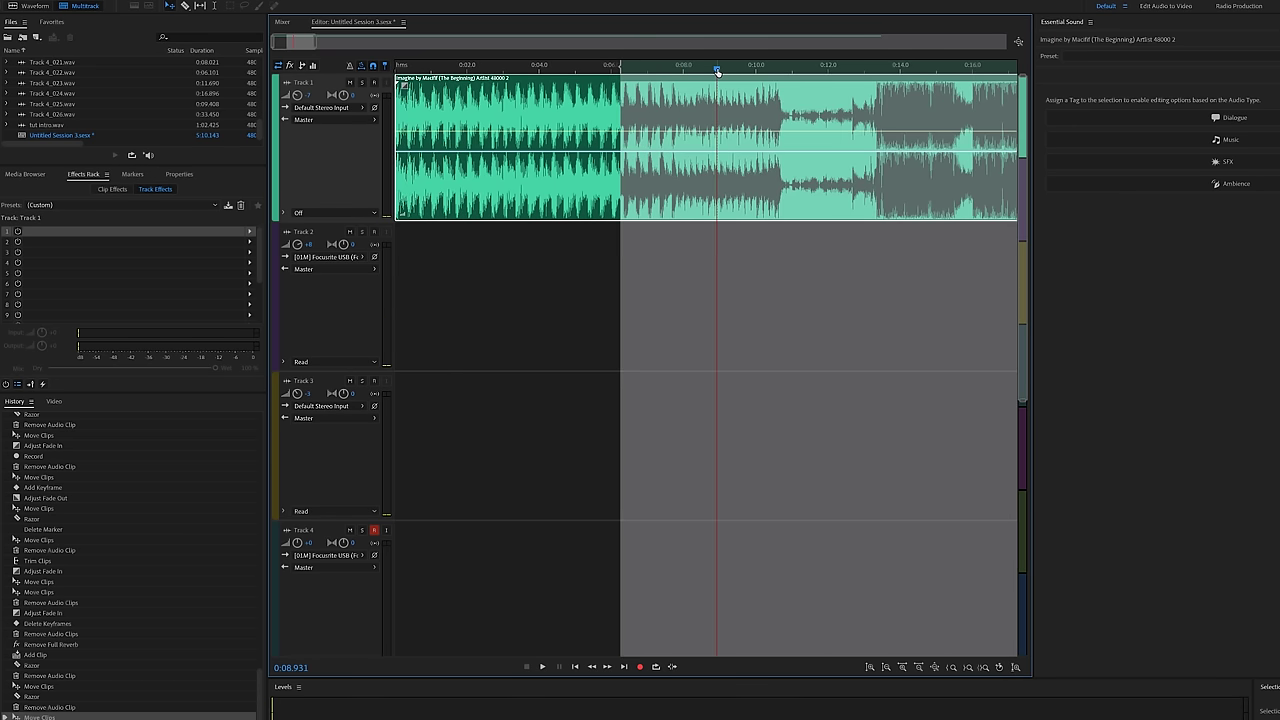
shift+click(716, 70)
mouse_move(507, 72)
mouse_down()
mouse_move(431, 68)
mouse_move(491, 60)
mouse_up()
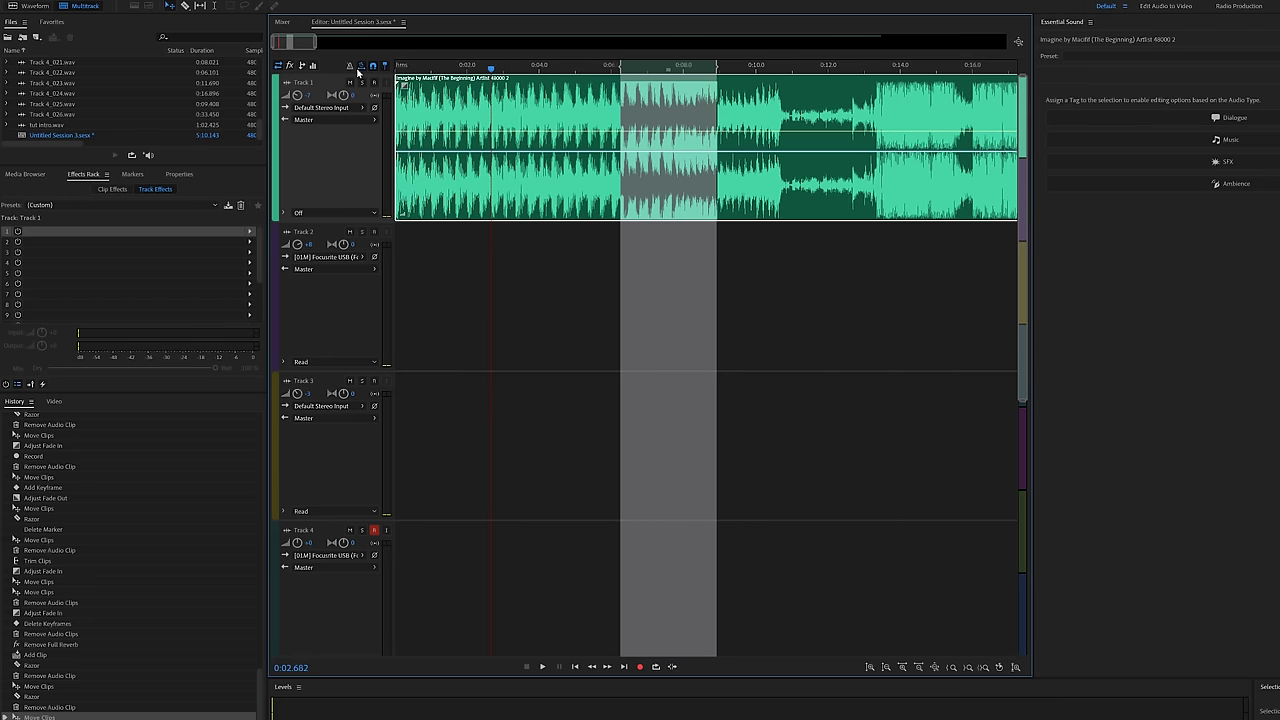
key(shift+Home)
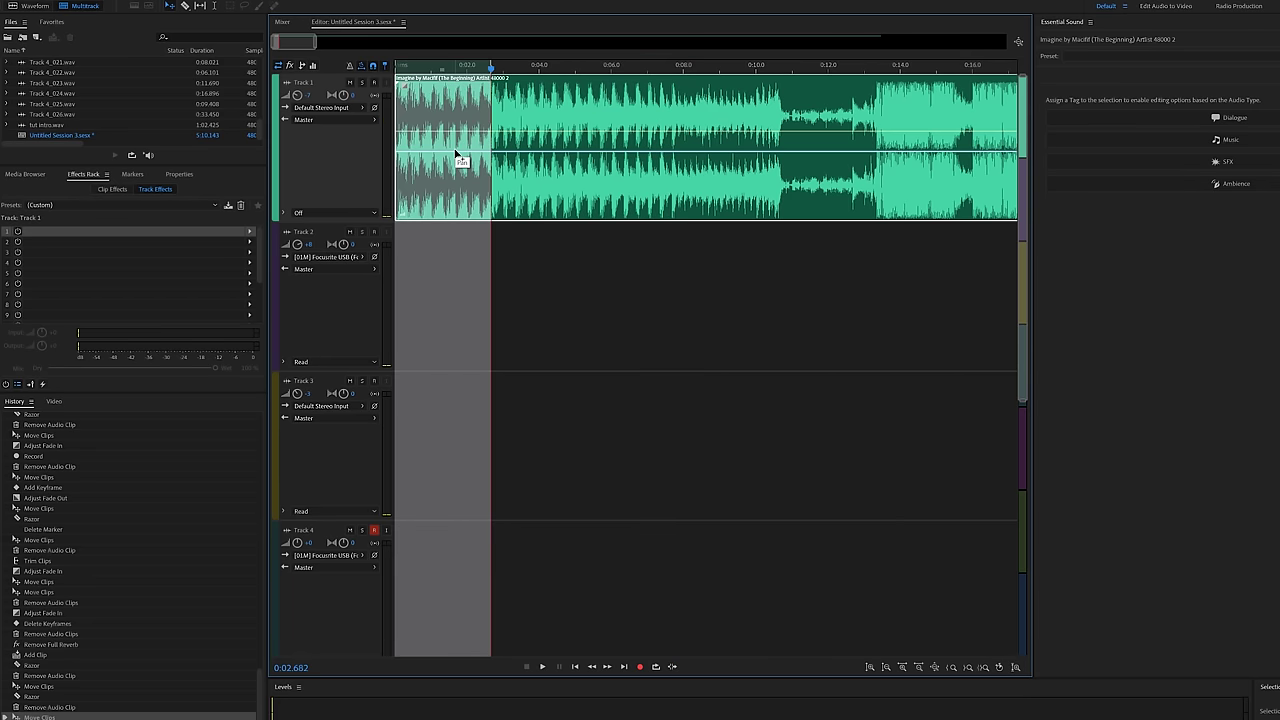
double_click(474, 118)
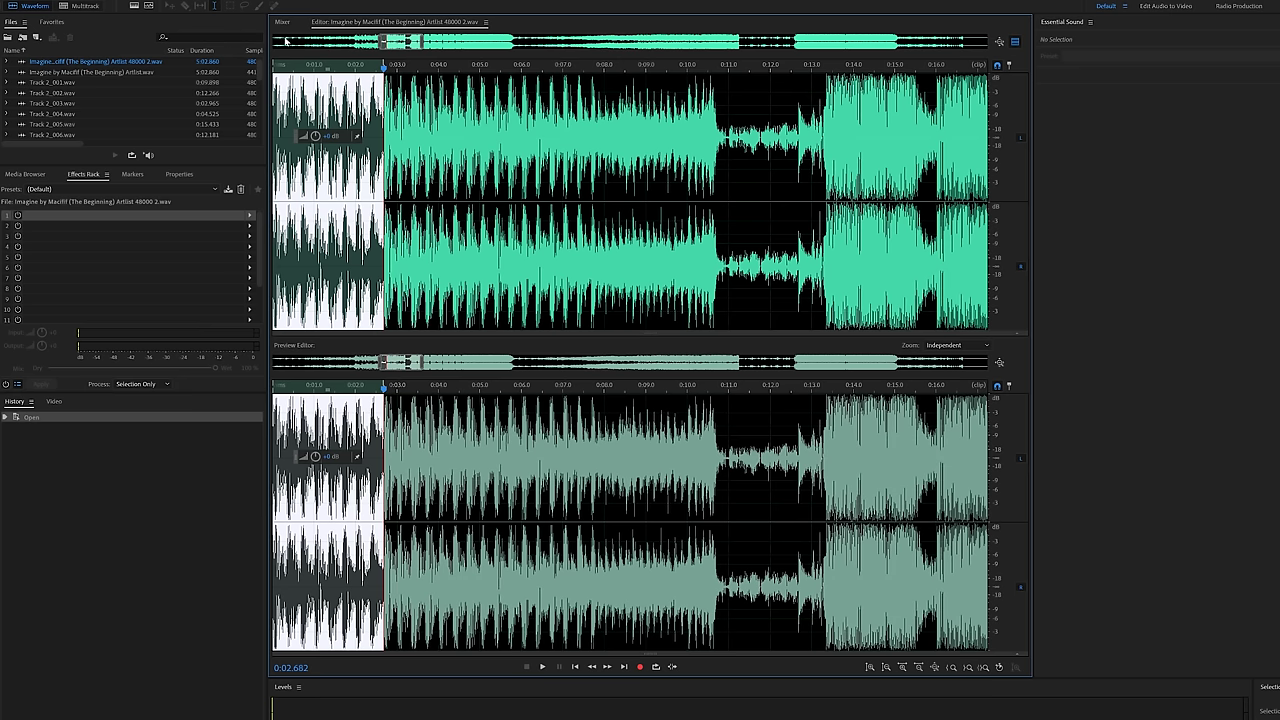
Step: Open the Effects menu's Time and Pitch submenu to reach Pitch Bender
click(106, 1)
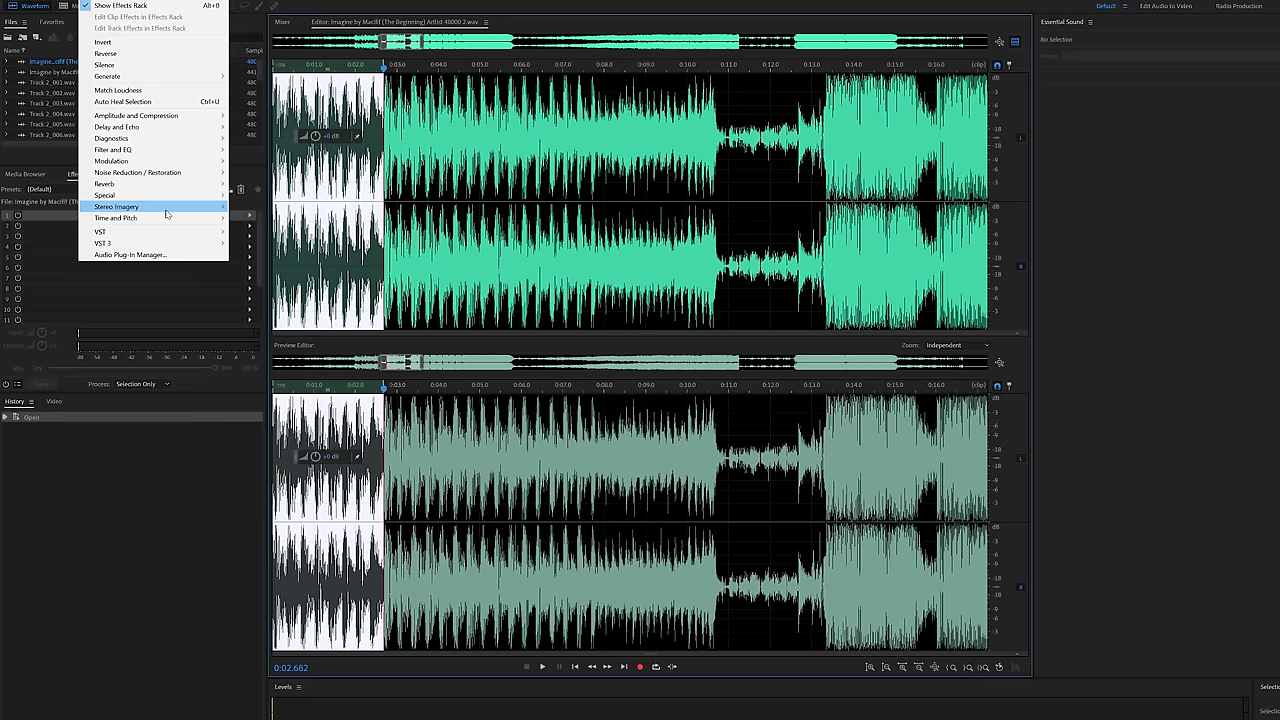
mouse_move(167, 216)
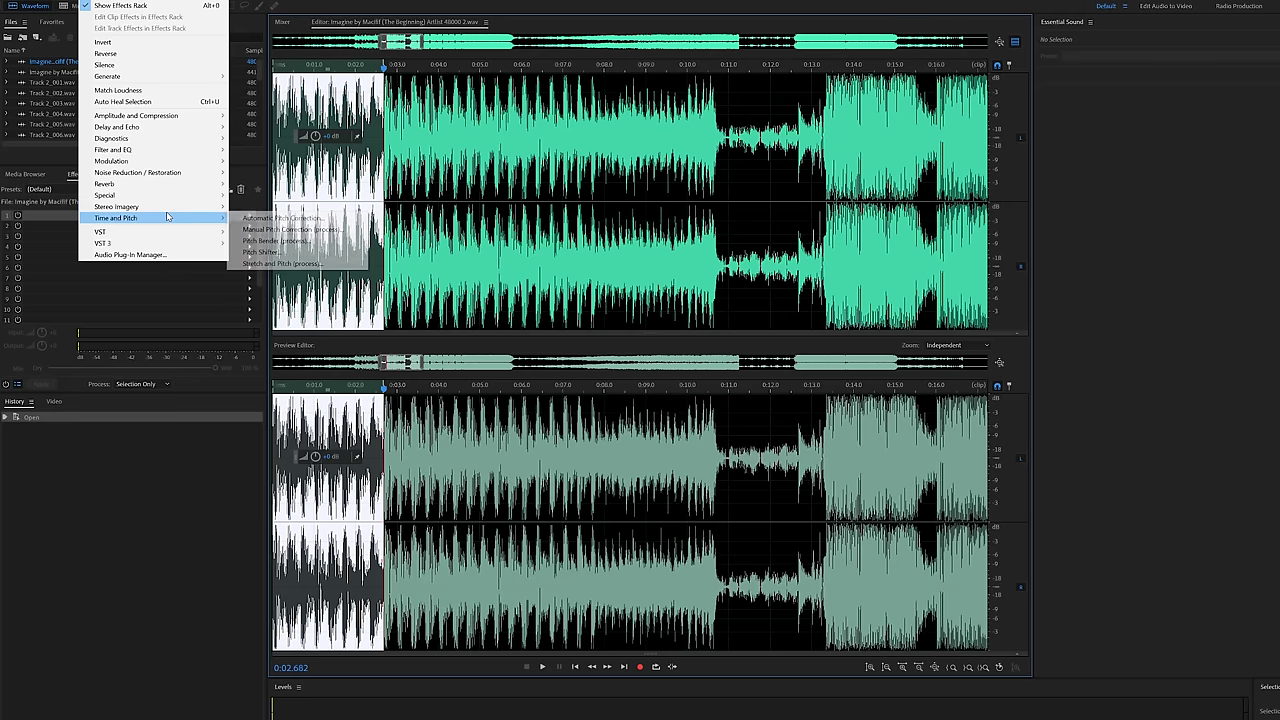
Step: Open Pitch Bender, try the Down A Whole Step and Just Winding Up presets, then reset to (Default)
click(276, 241)
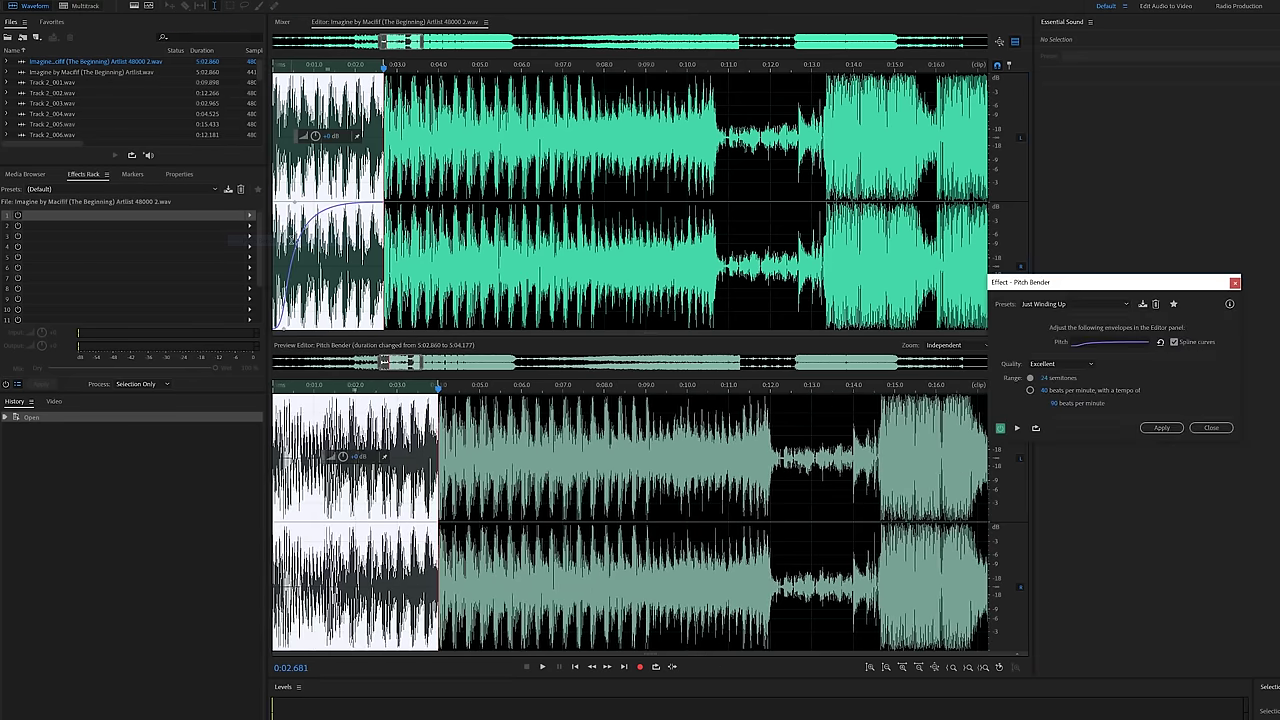
drag(1087, 290, 527, 278)
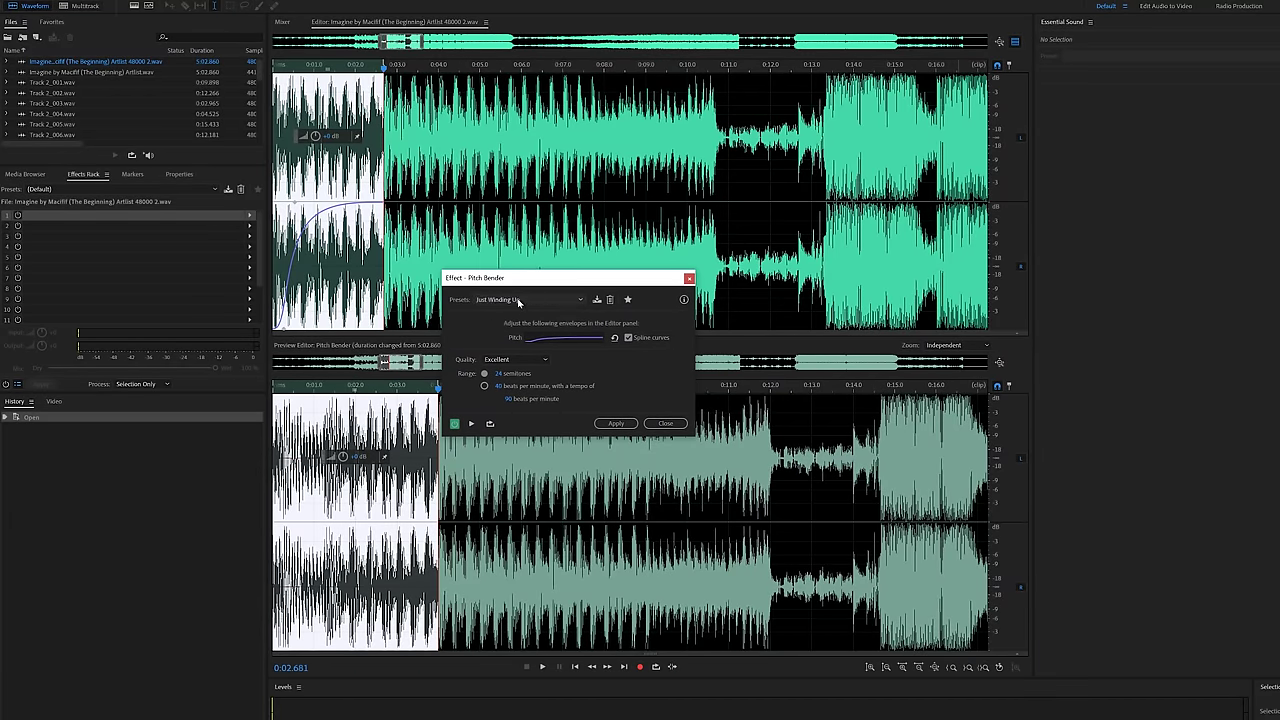
click(517, 299)
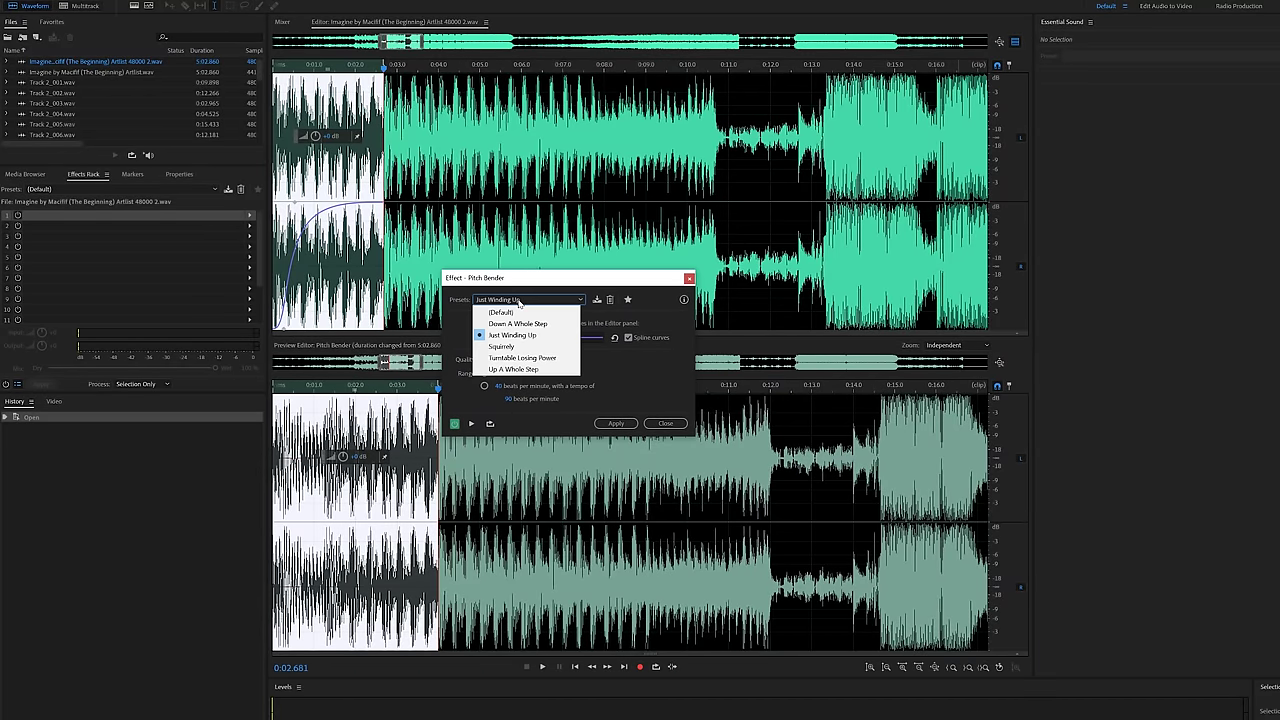
click(522, 312)
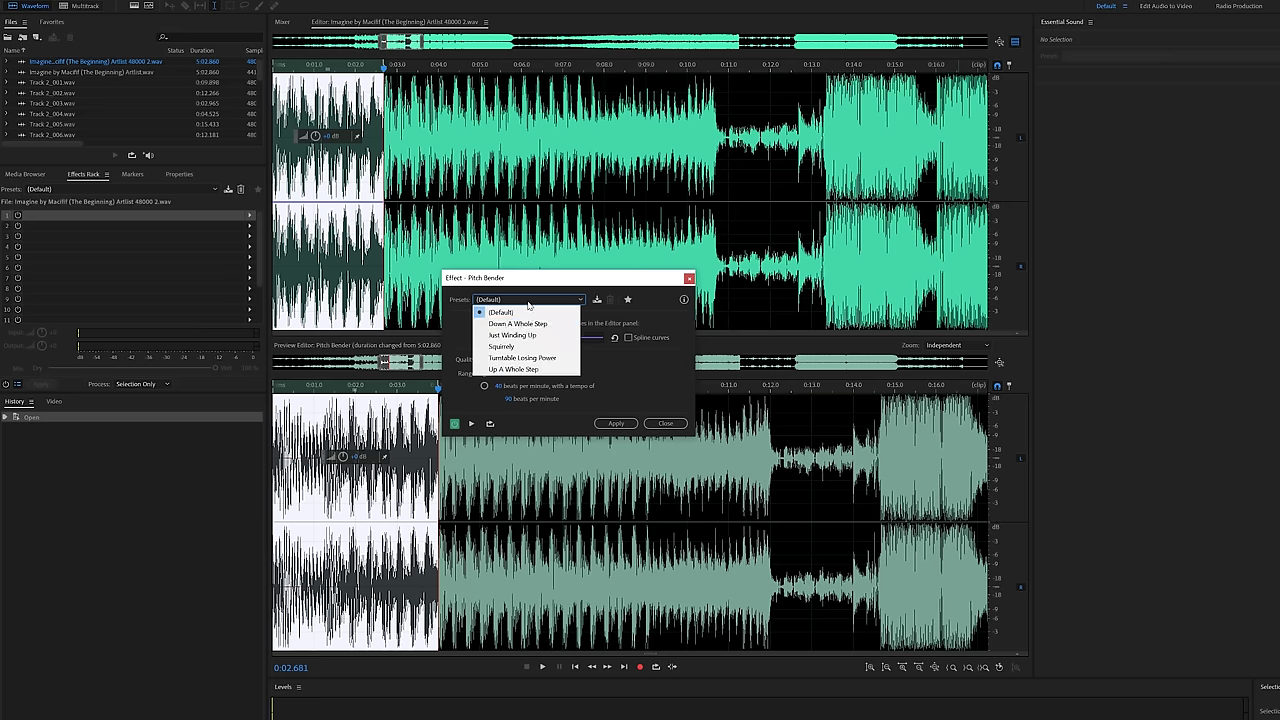
click(527, 324)
click(528, 300)
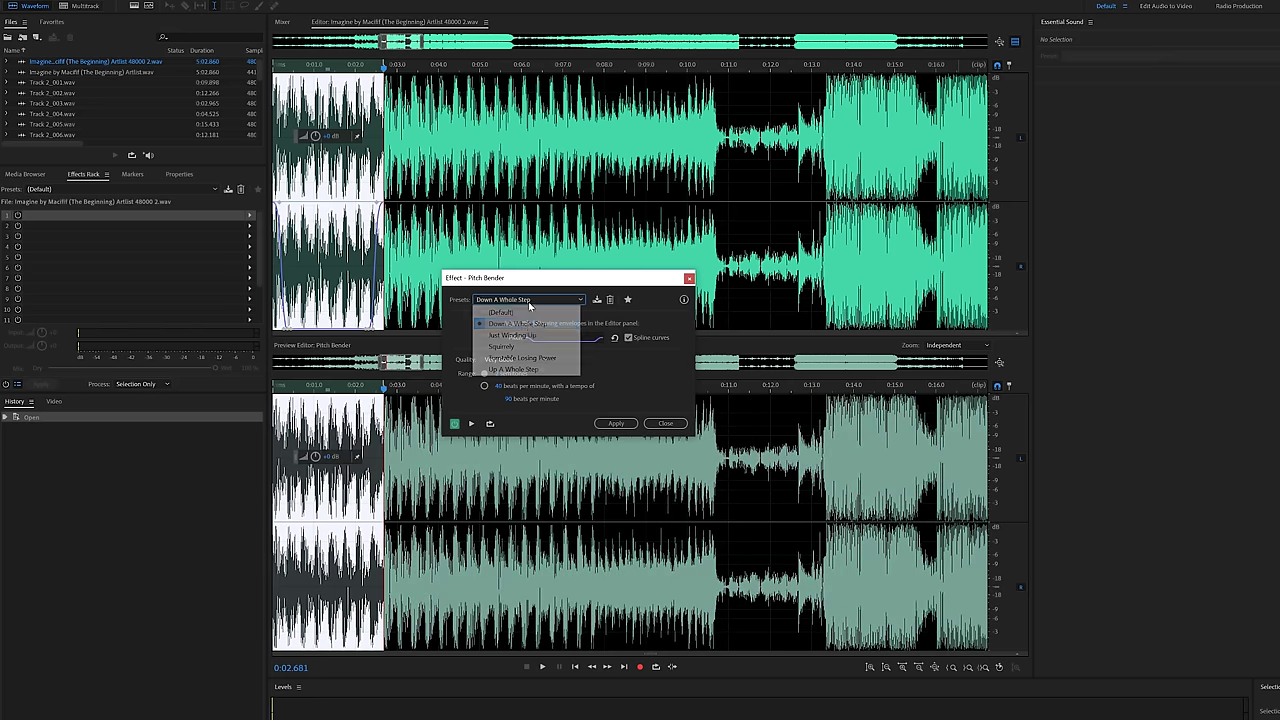
click(528, 335)
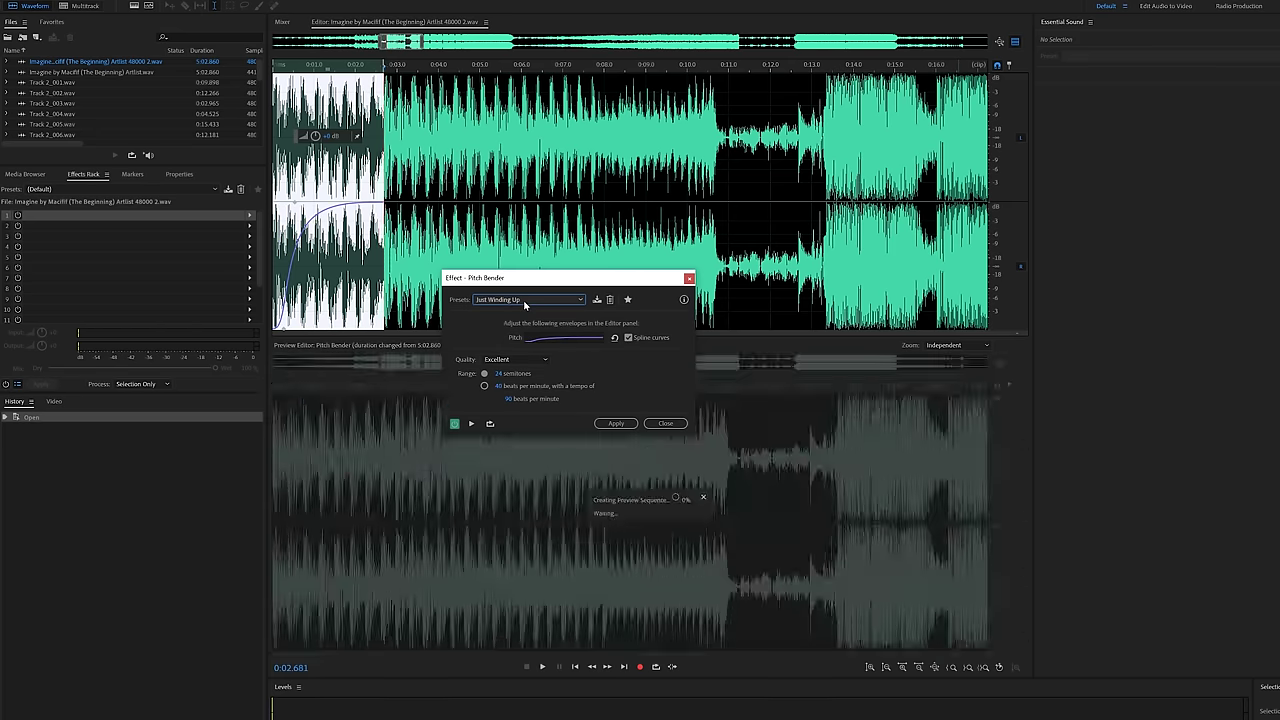
click(527, 300)
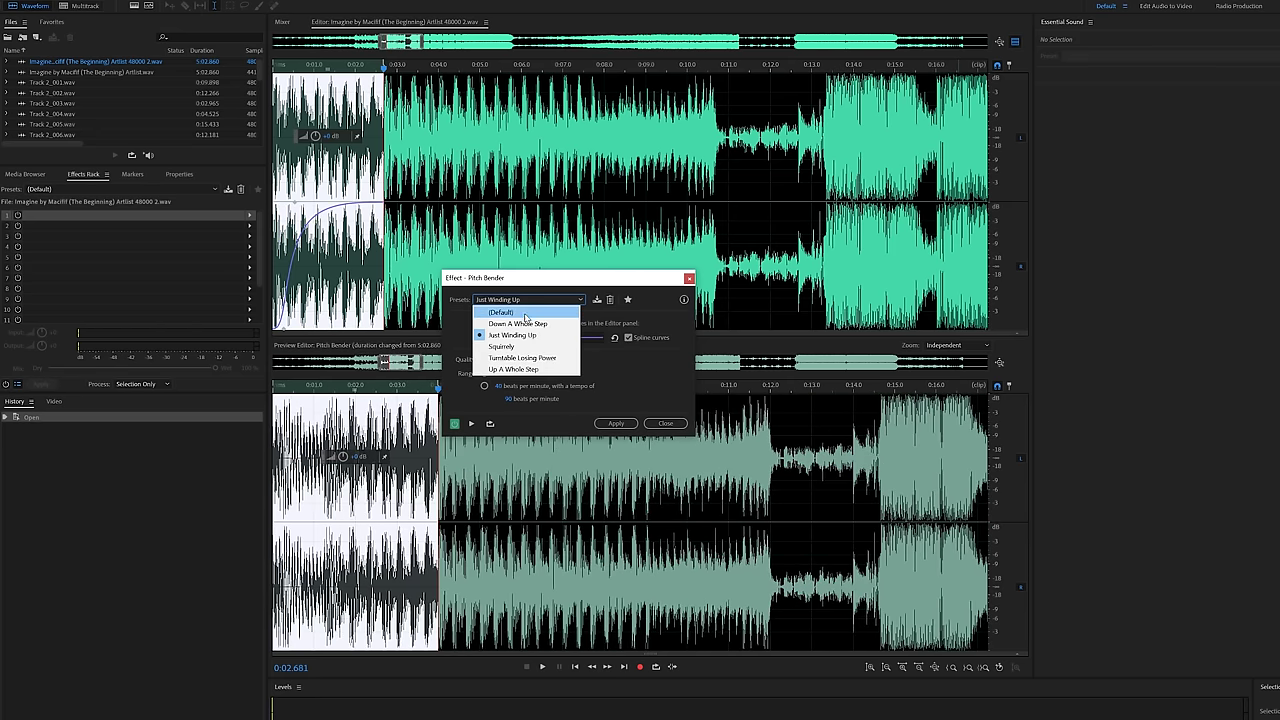
click(526, 315)
Step: Pull the envelope's start point down to -7.9 semitones and toggle Spline curves on and off
click(334, 207)
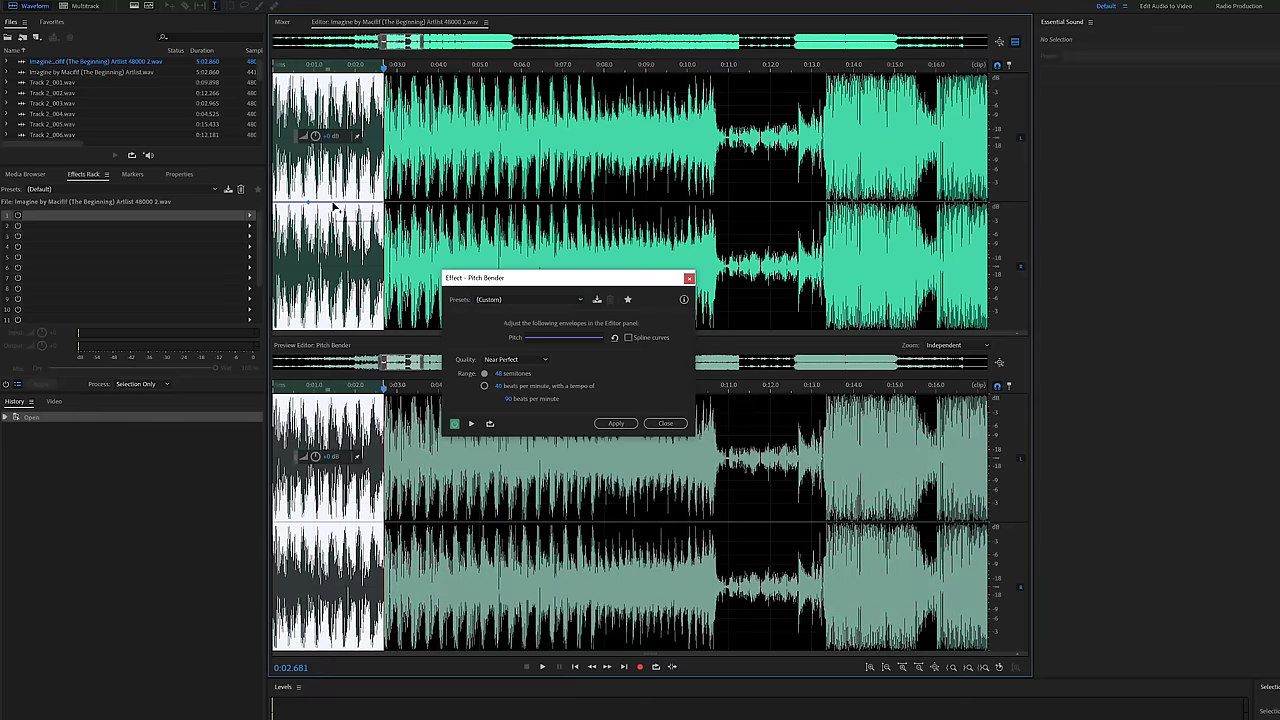
drag(314, 204, 316, 250)
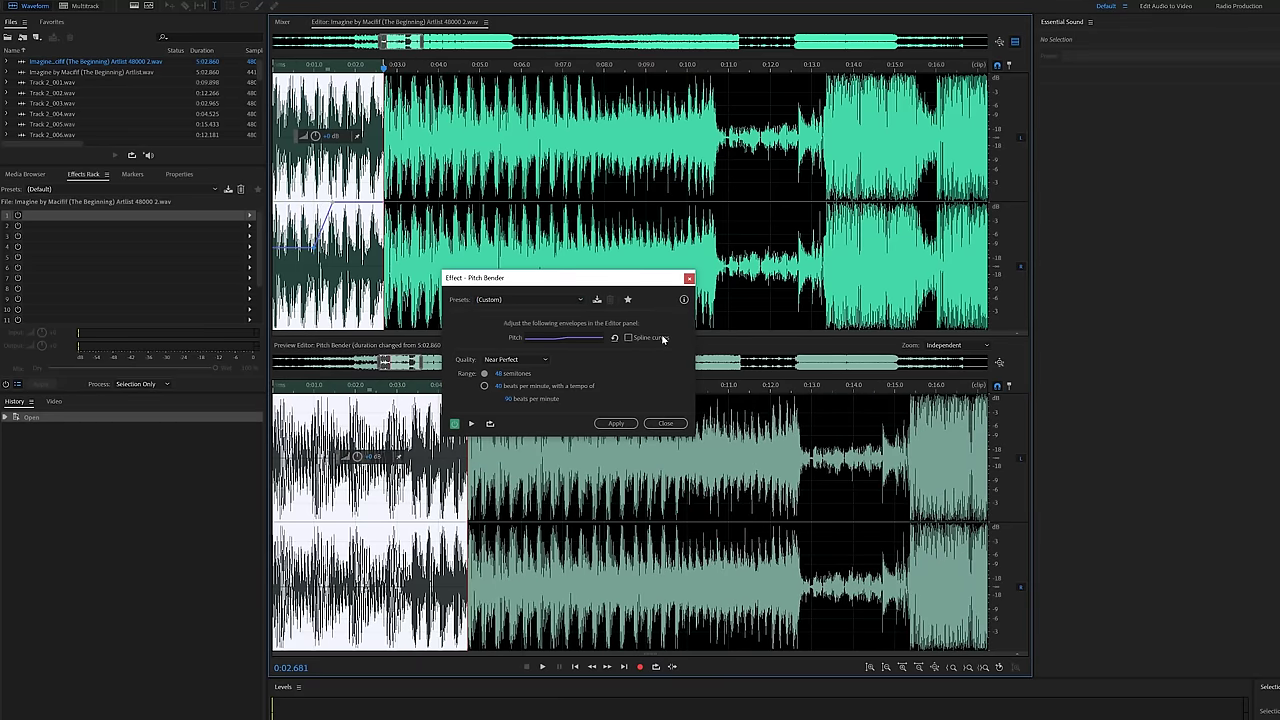
click(628, 338)
click(629, 338)
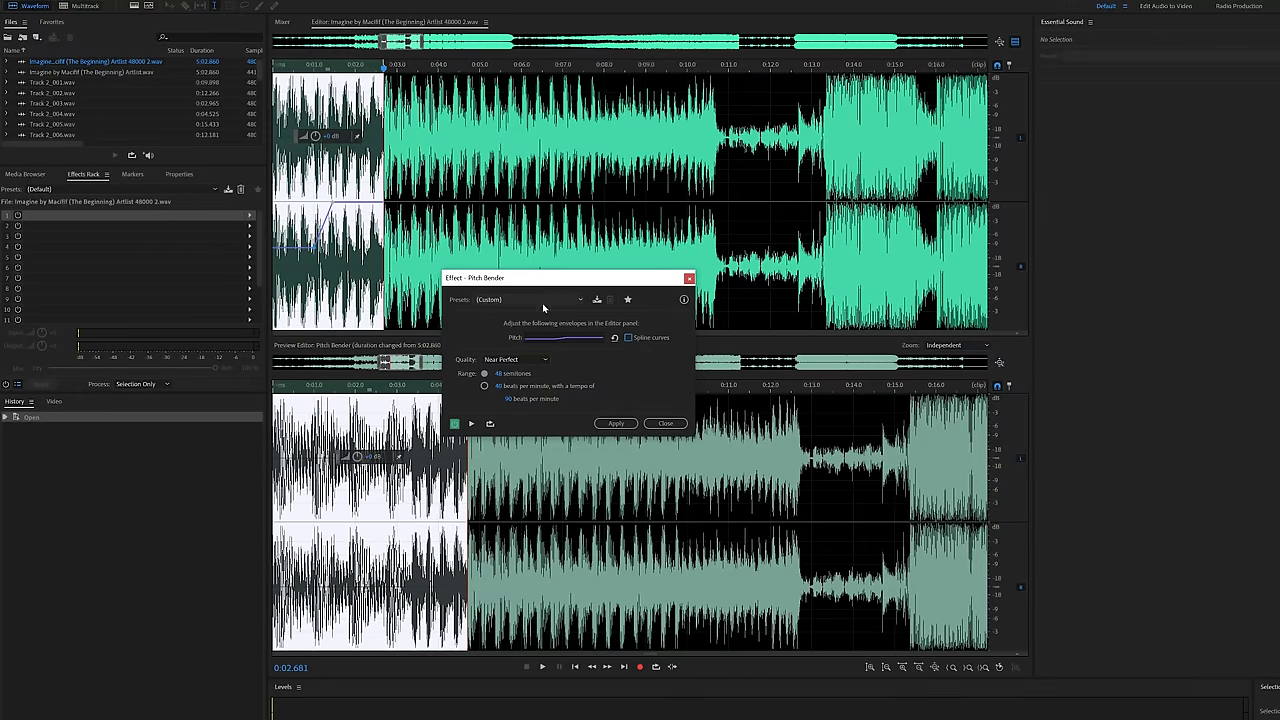
click(542, 300)
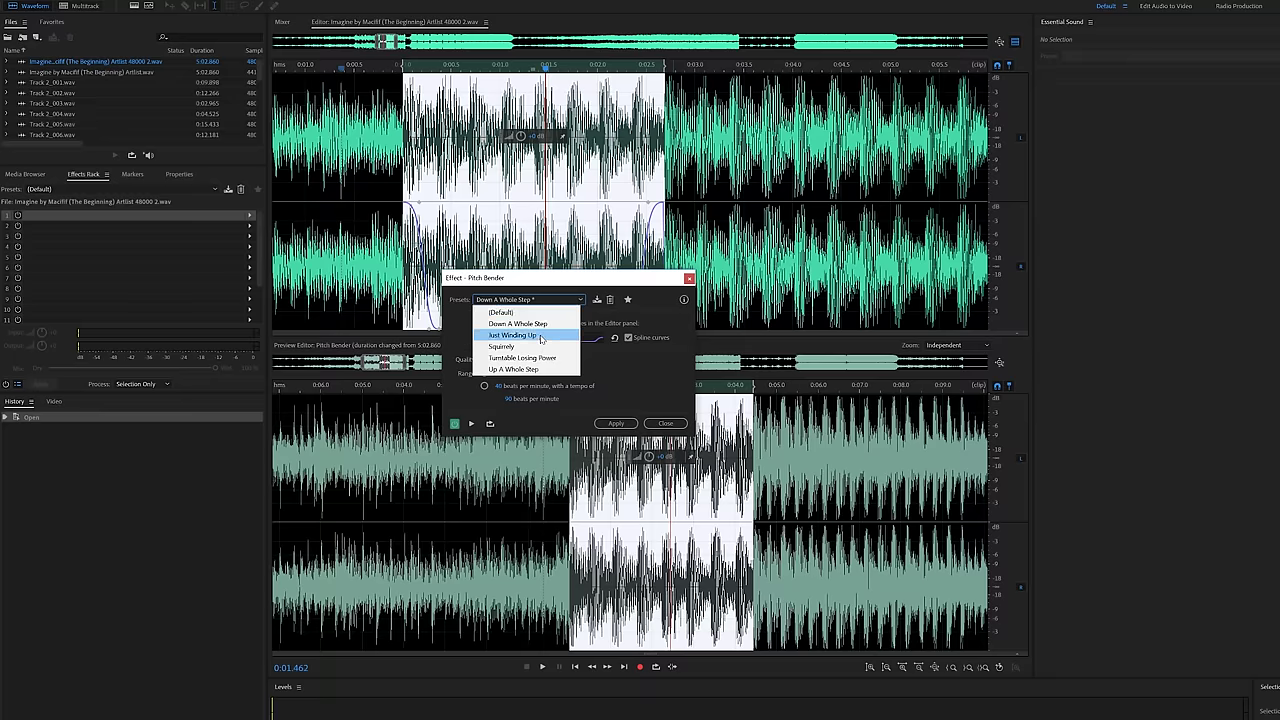
Step: Load Just Winding Up, preview it, stretch the rise out, and set Quality to Perfect (slowest)
click(541, 336)
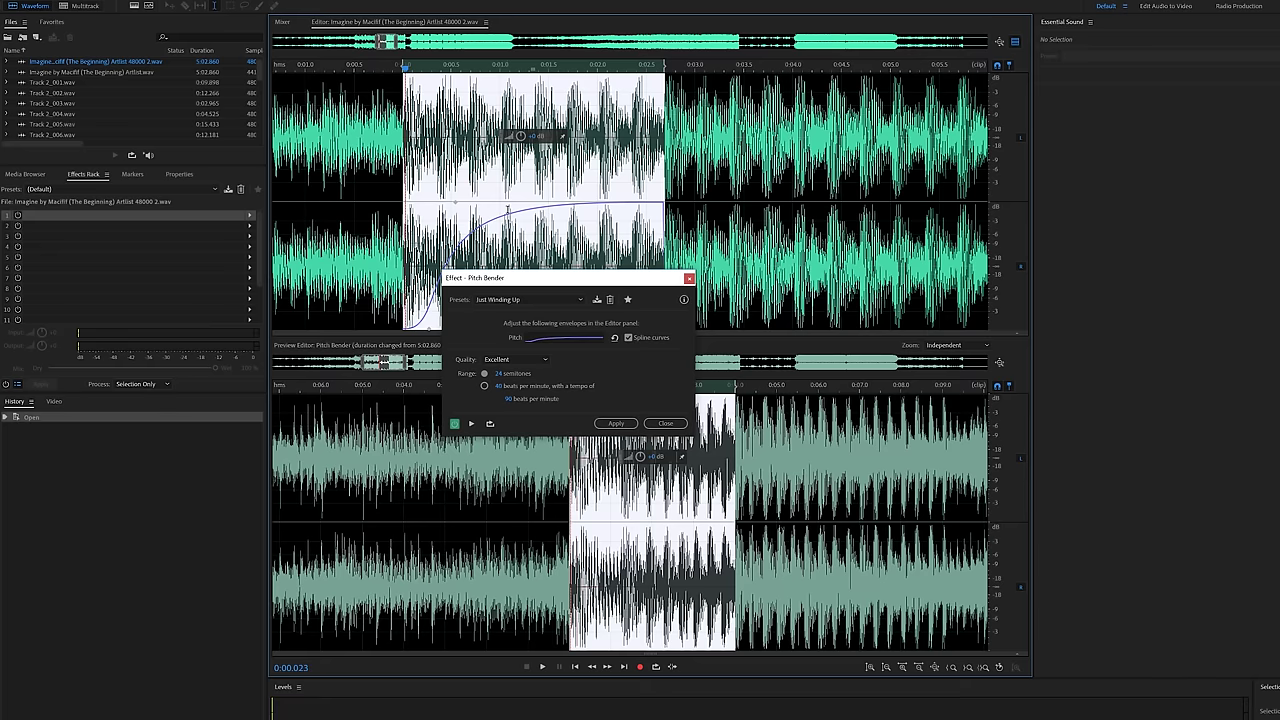
drag(600, 281, 742, 377)
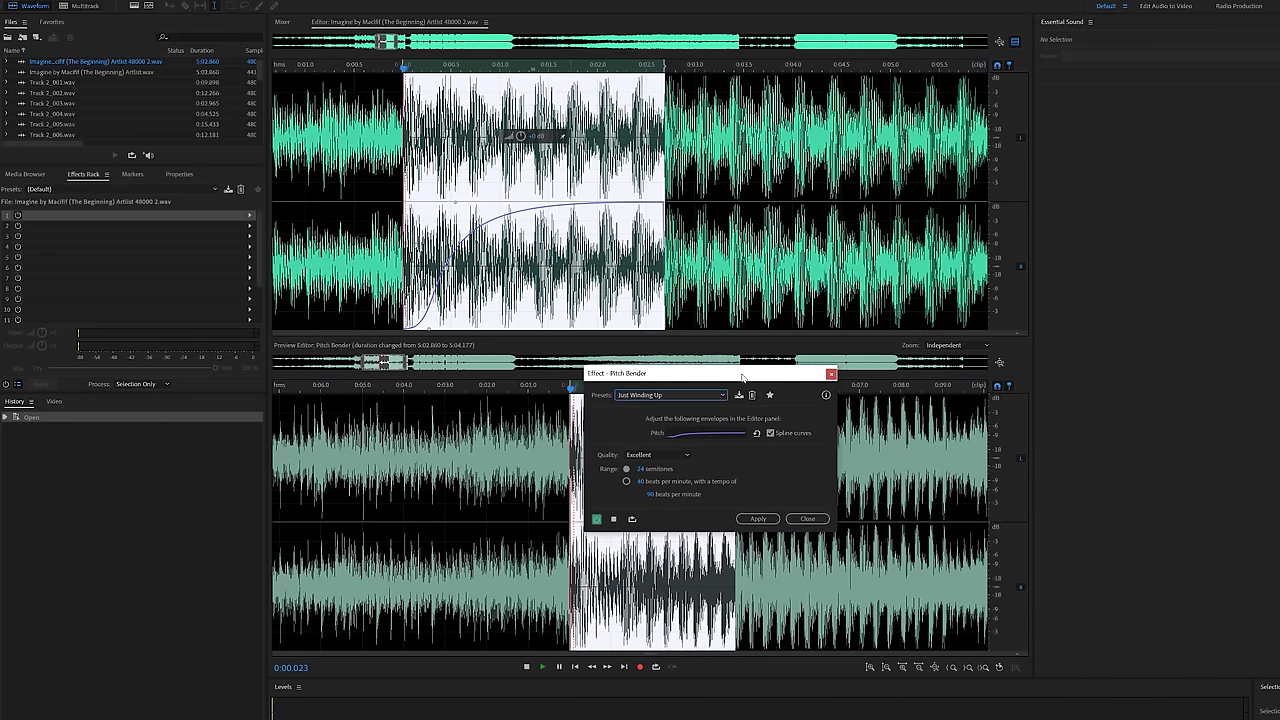
key(space)
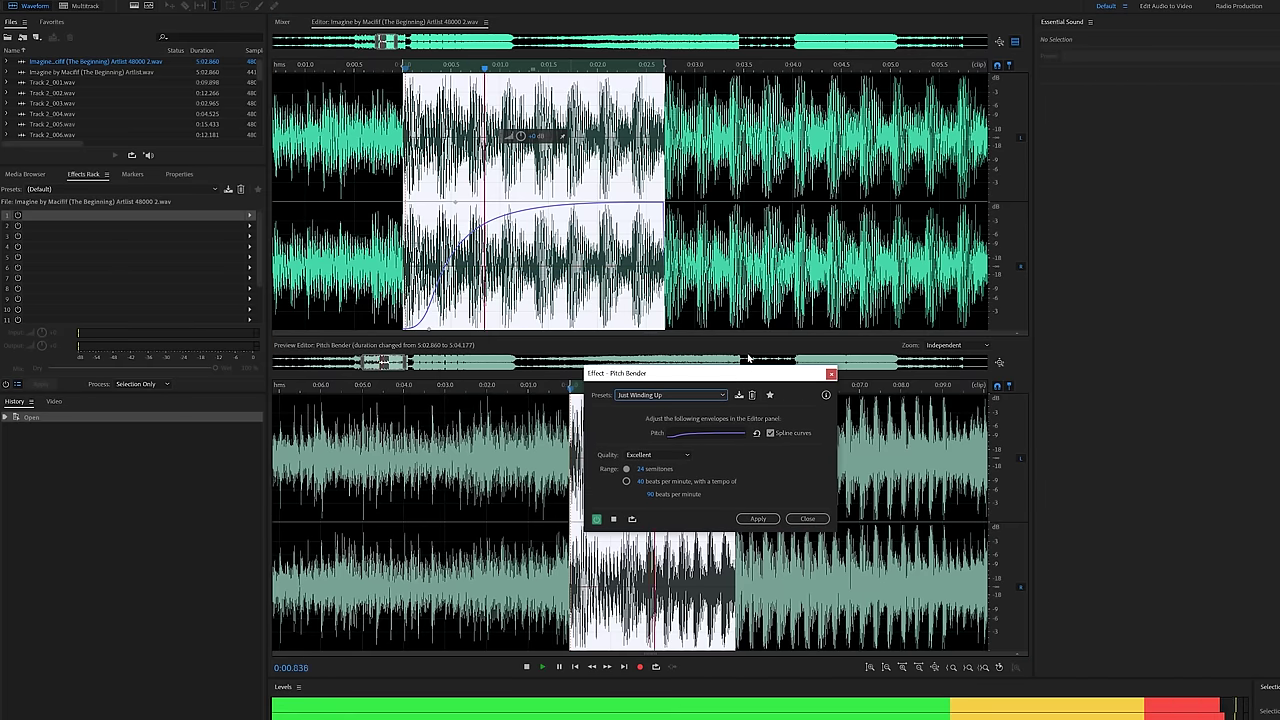
key(space)
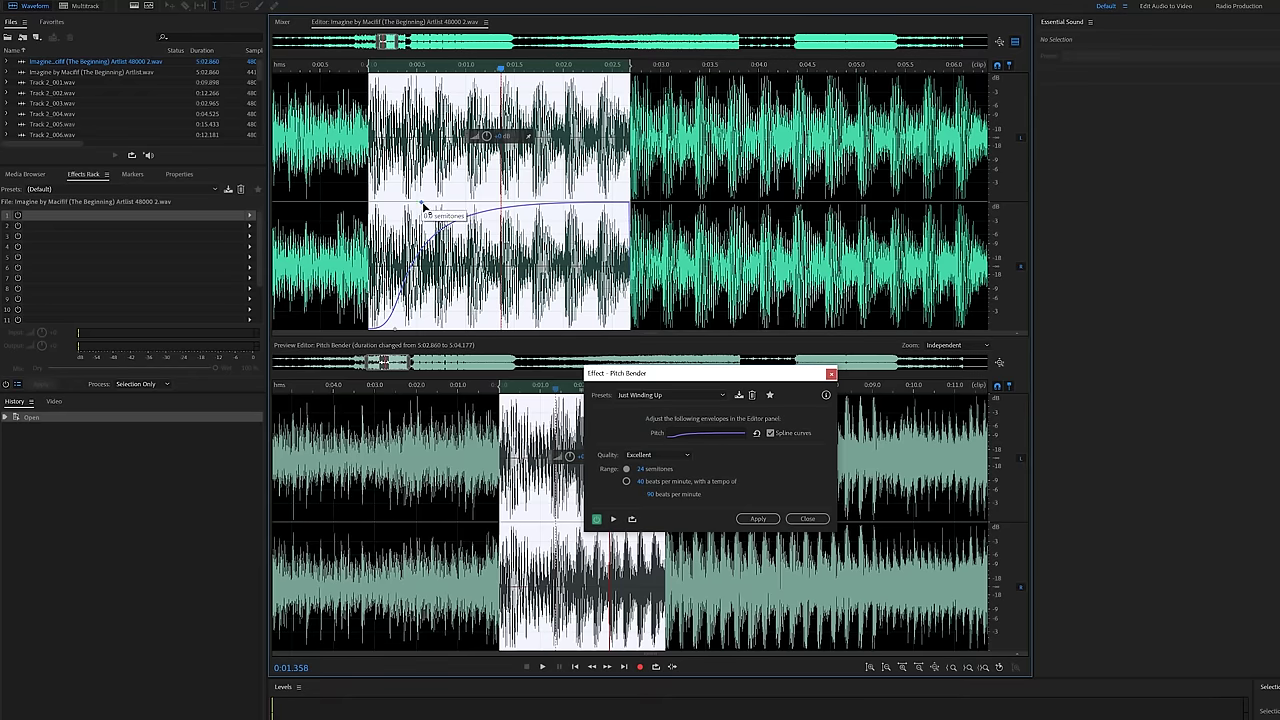
drag(424, 207, 604, 206)
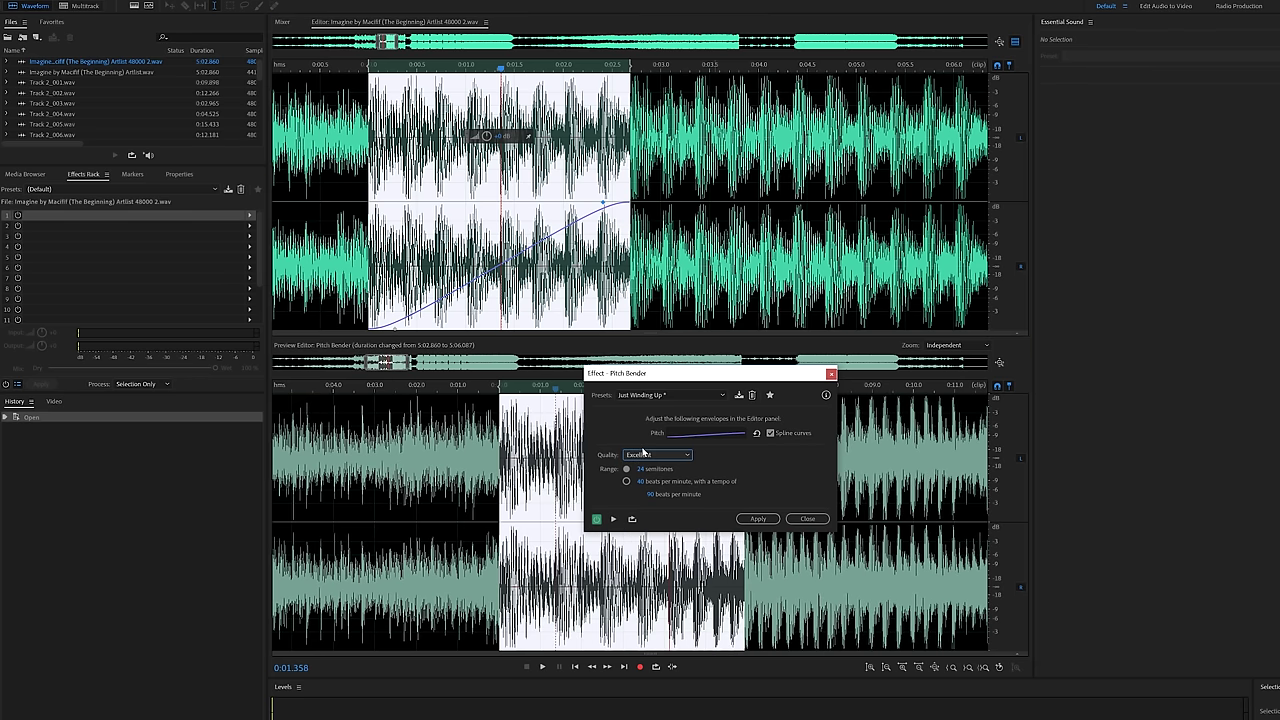
click(648, 455)
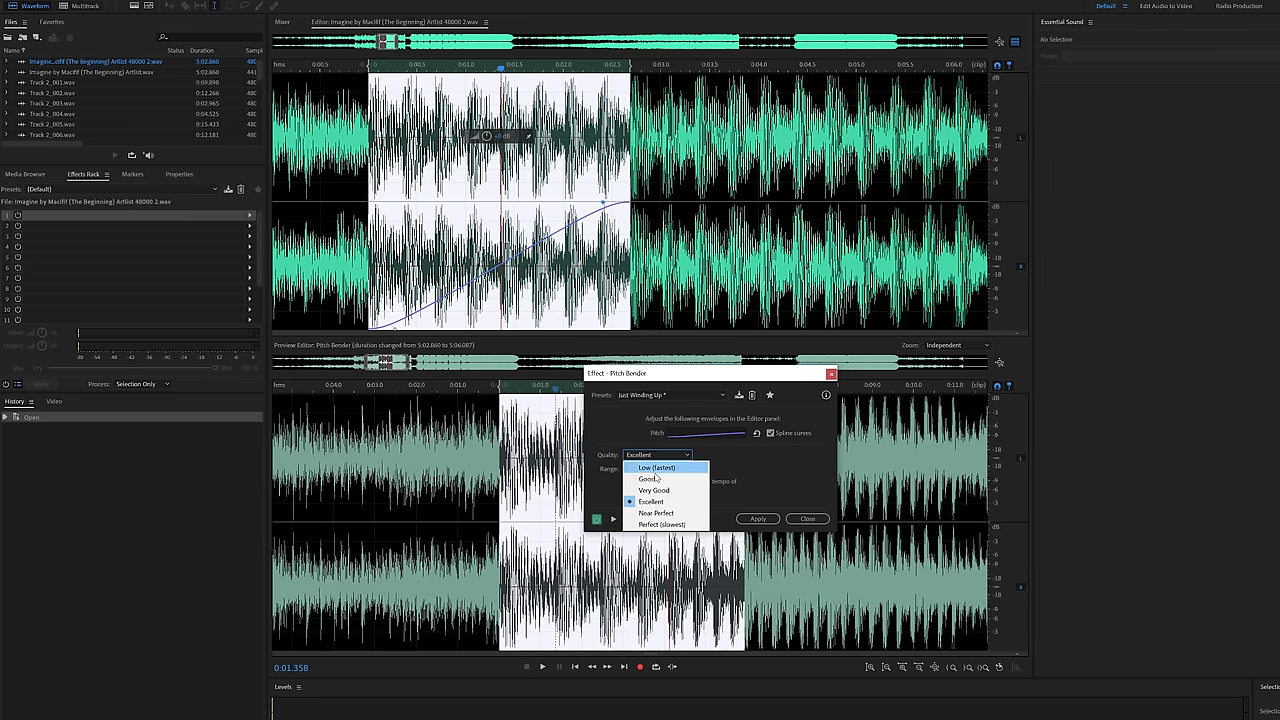
click(674, 524)
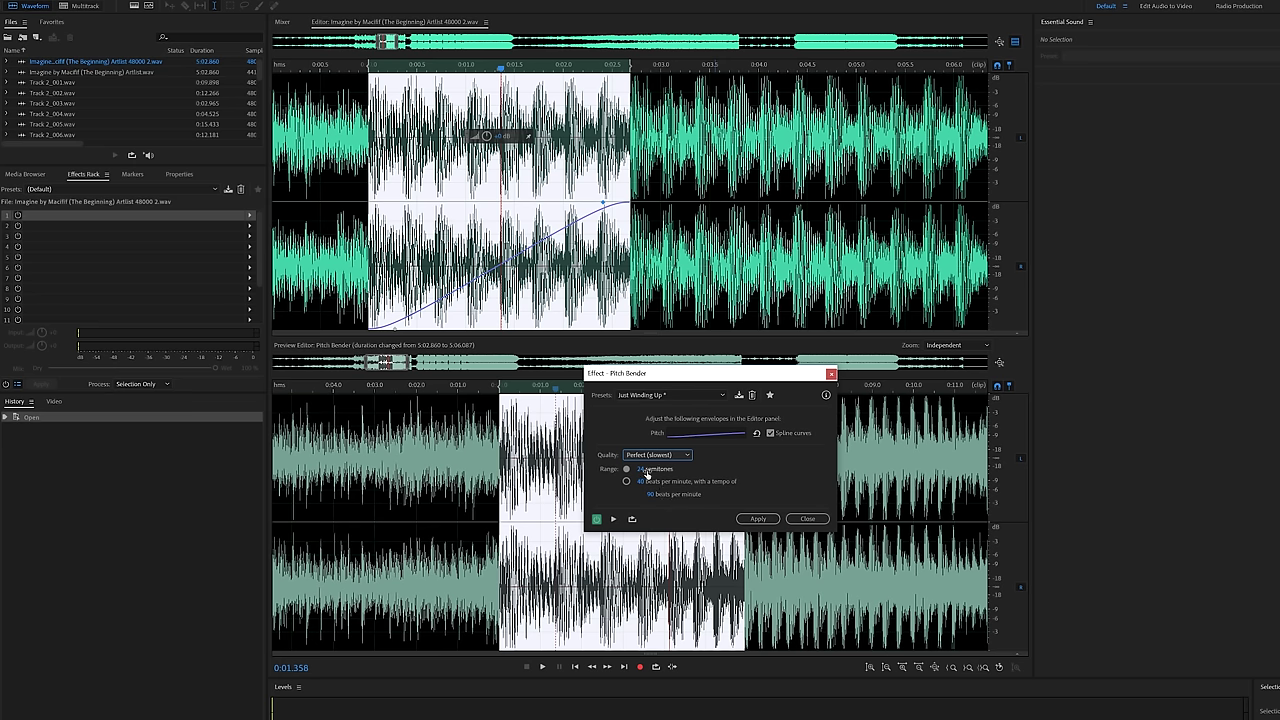
Step: Apply the pitch bend, switch to Multitrack, clear the time selection, and play the session
click(758, 519)
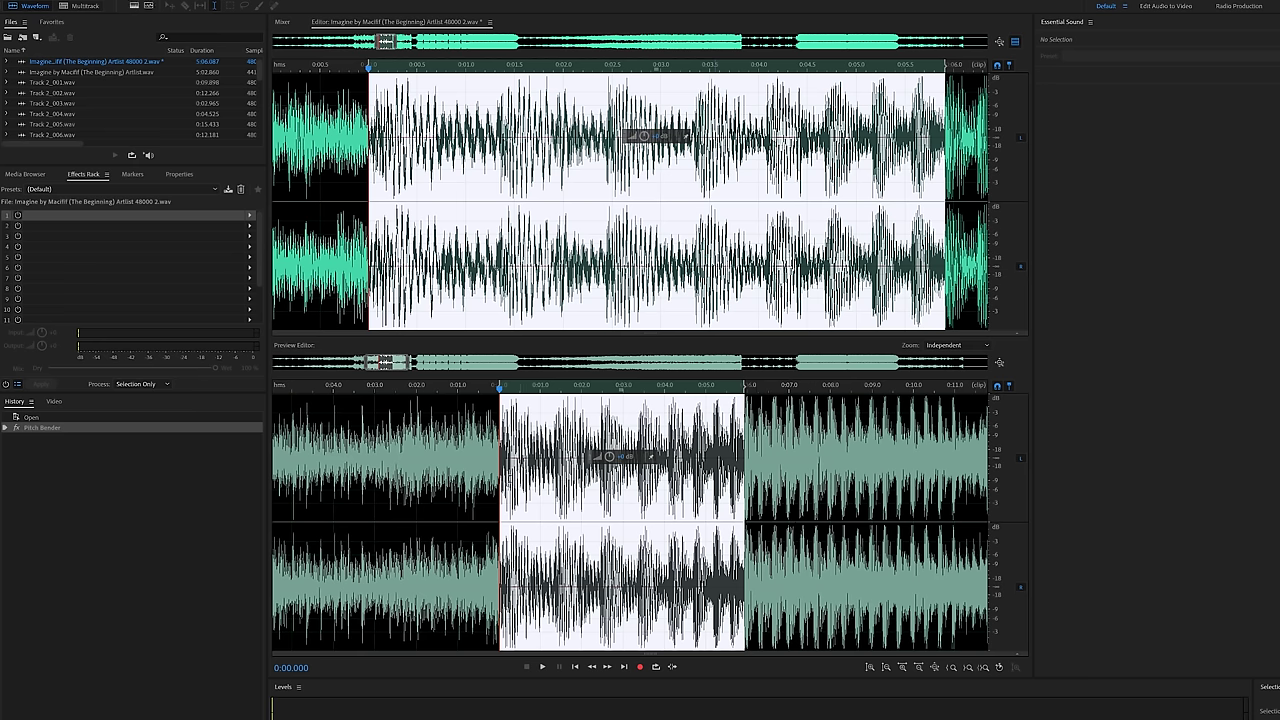
click(85, 5)
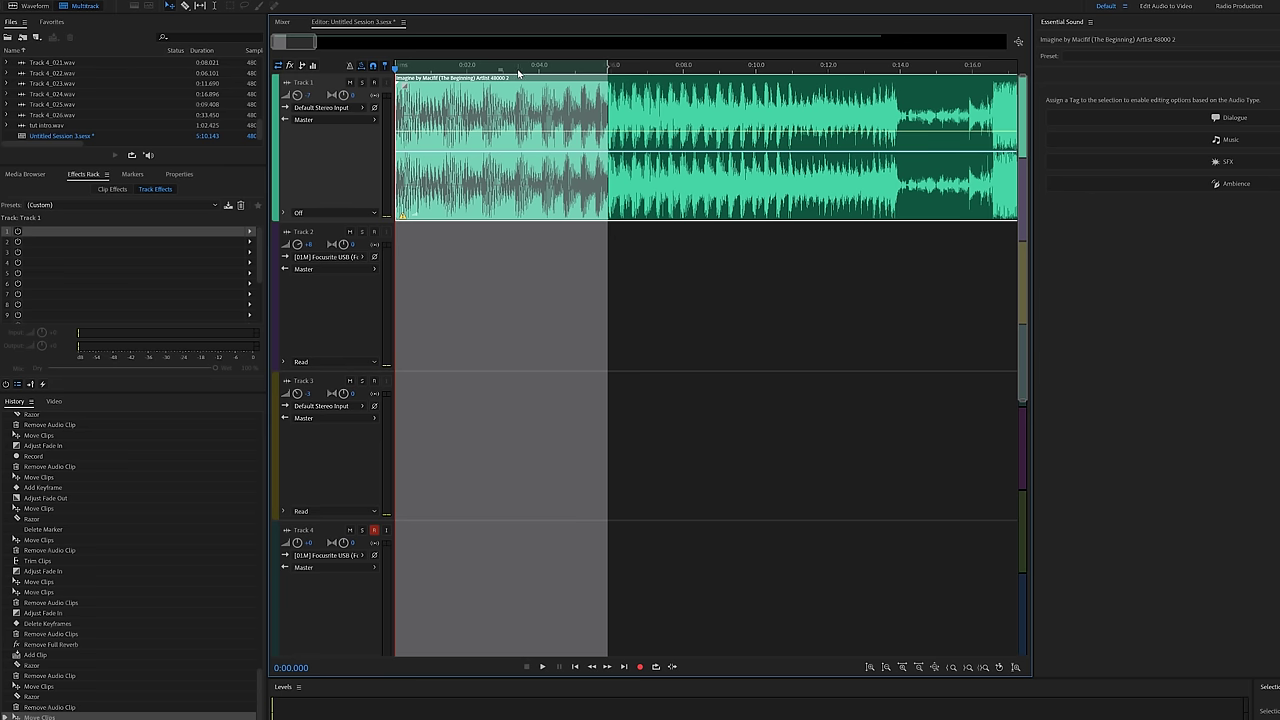
key(space)
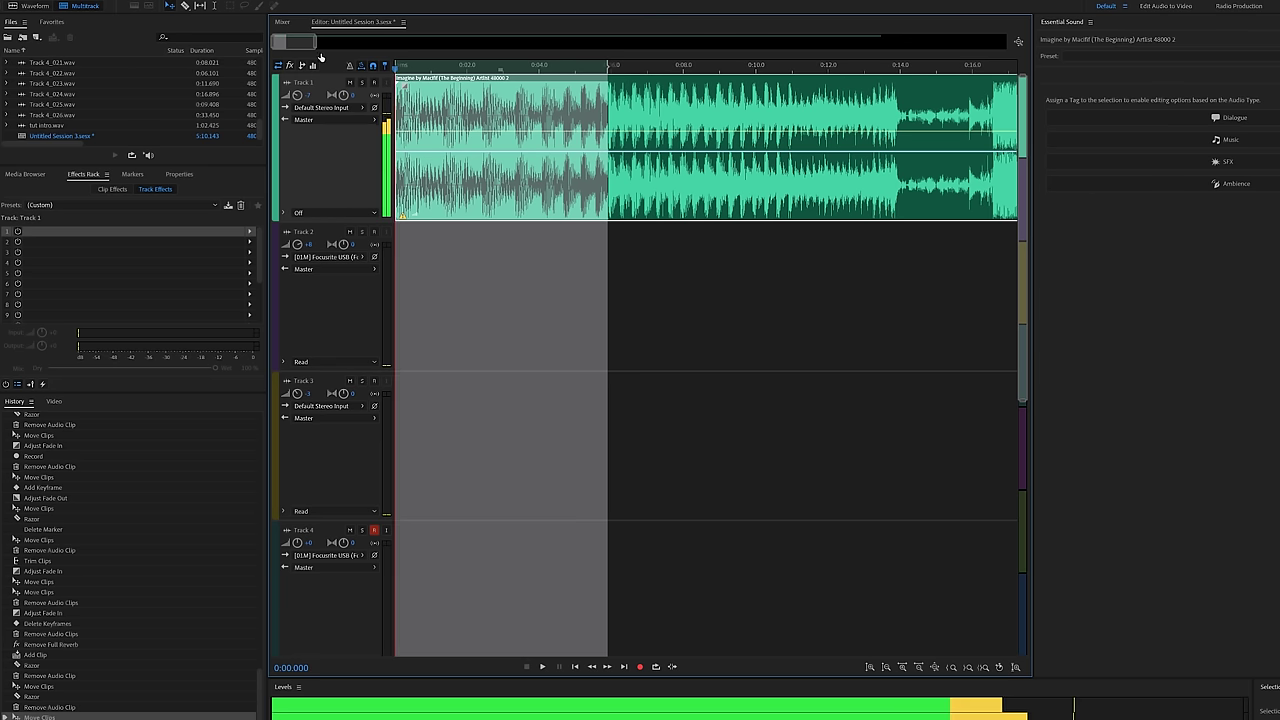
key(space)
click(566, 90)
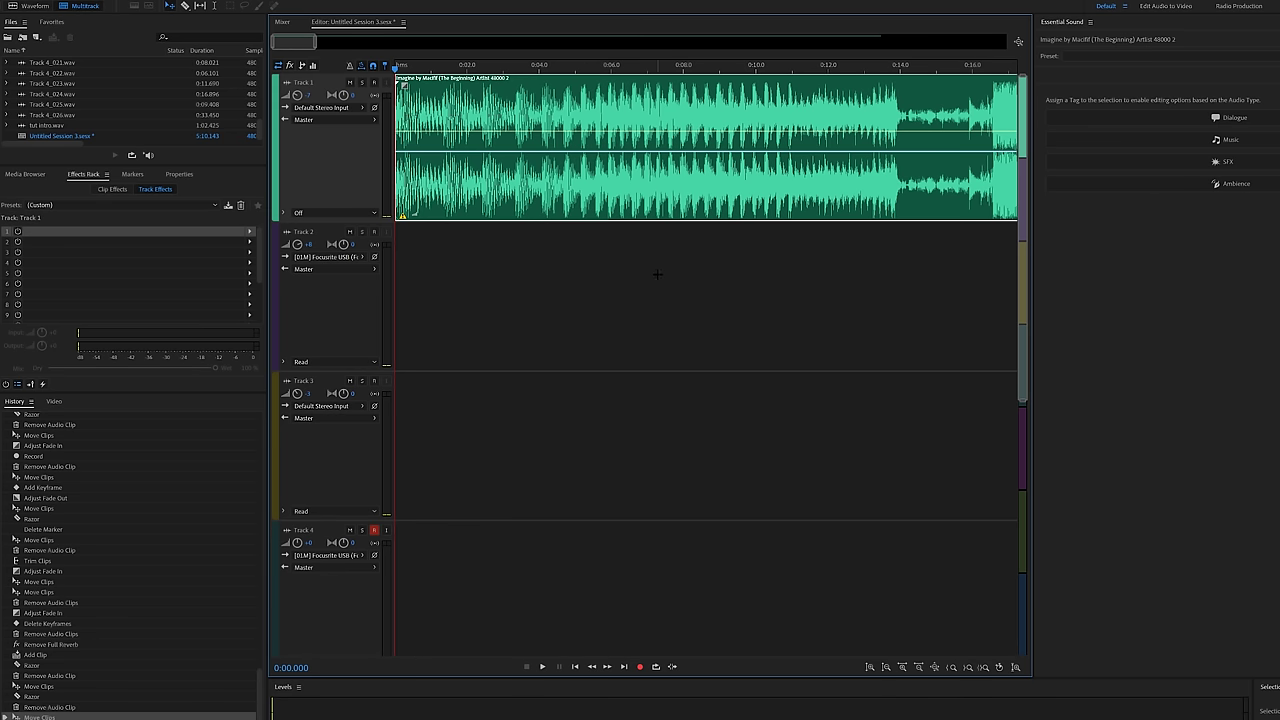
key(space)
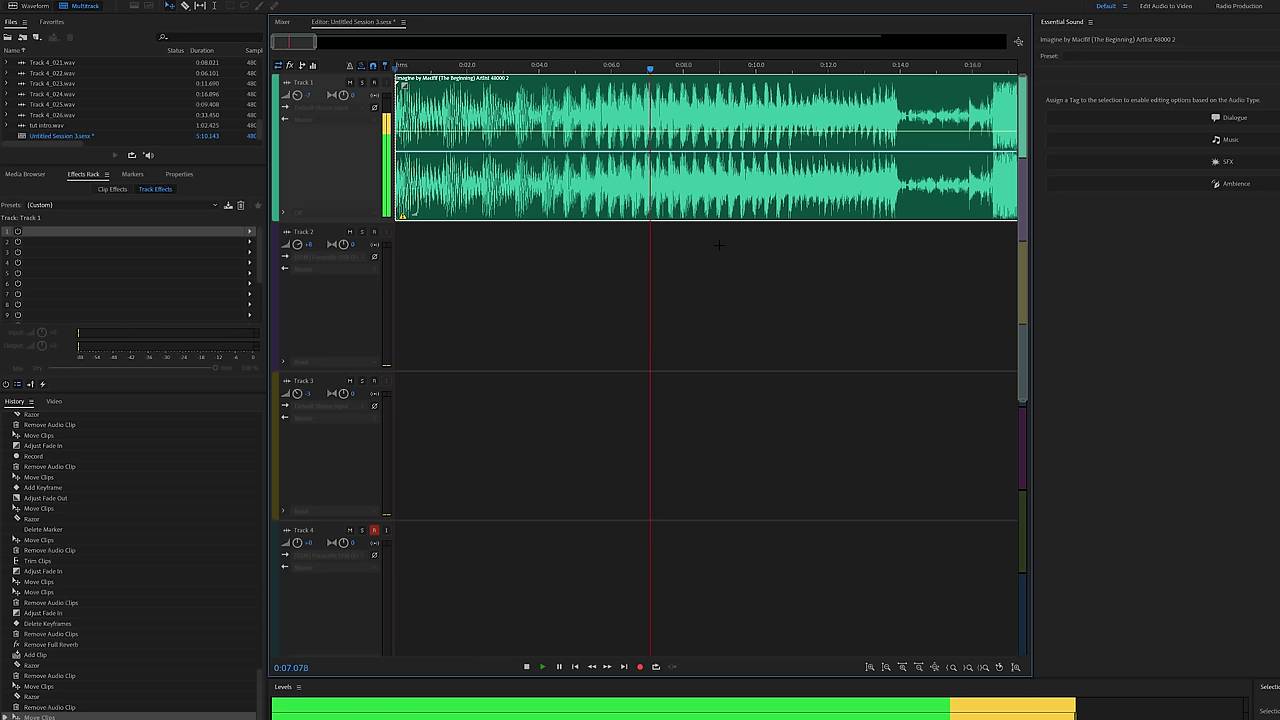
Step: Review the section before the drop and place the playhead at 0:10.883
drag(620, 64, 543, 64)
key(space)
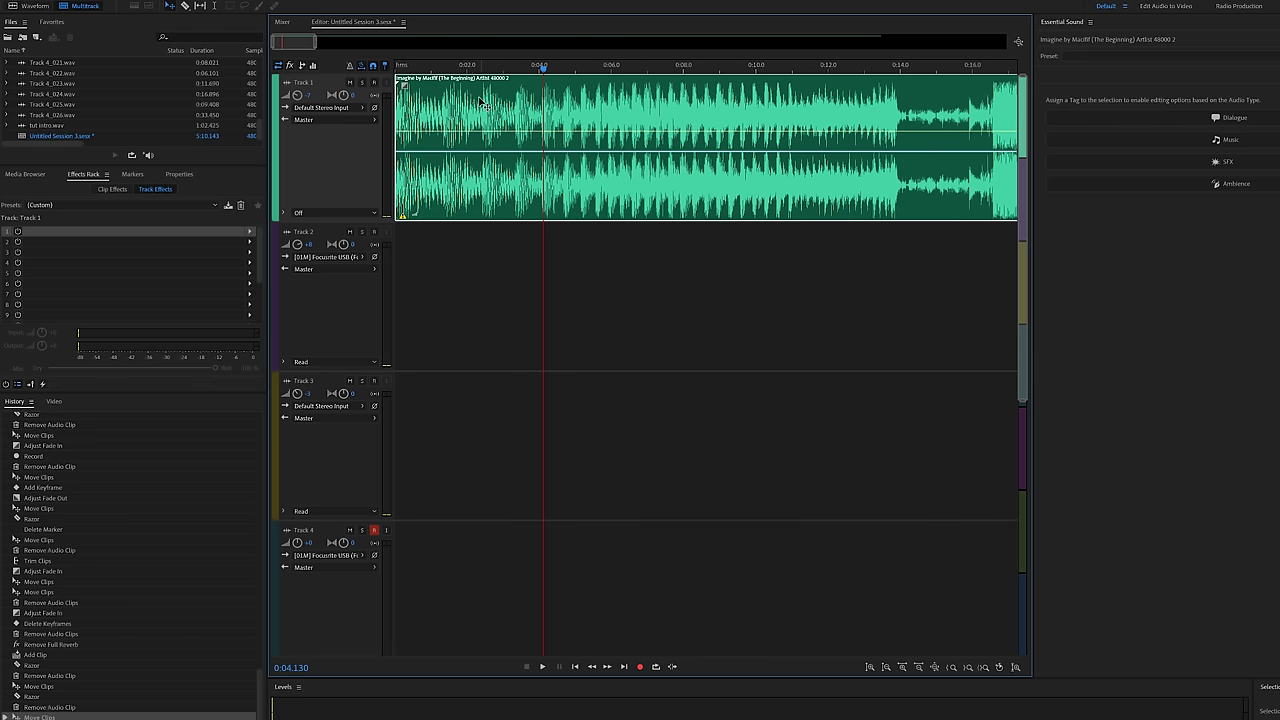
drag(285, 42, 299, 42)
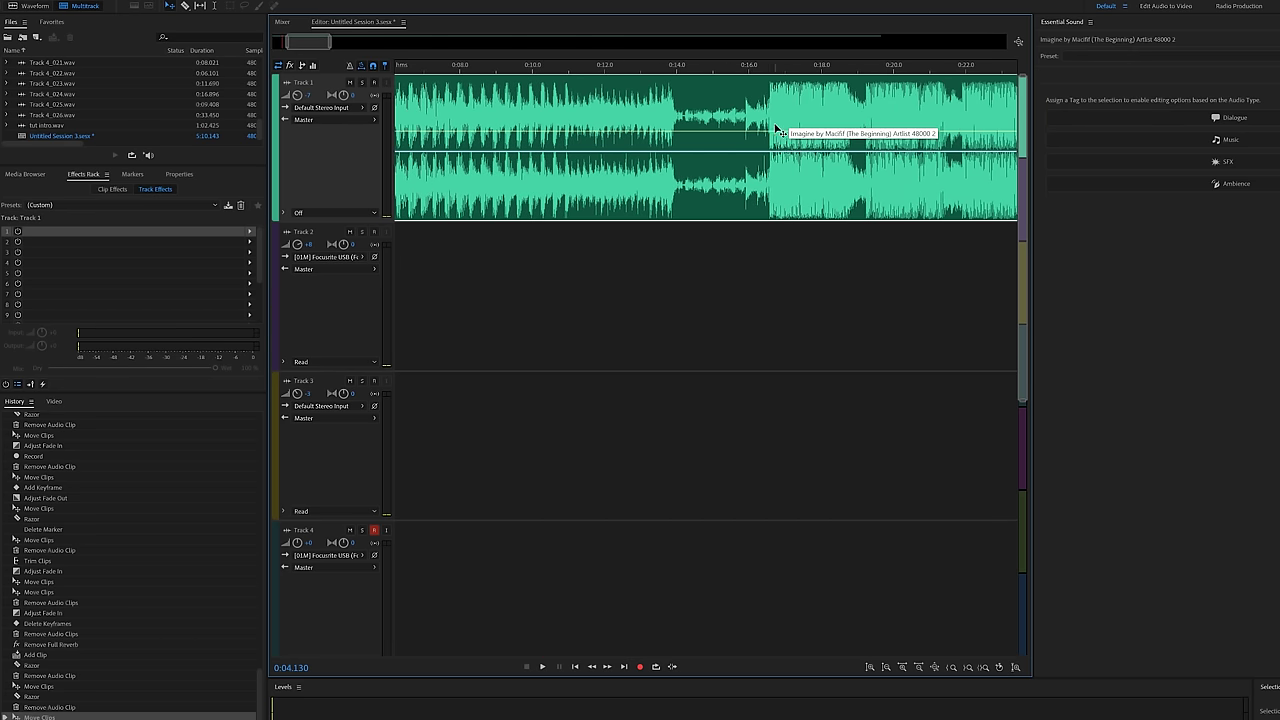
key(space)
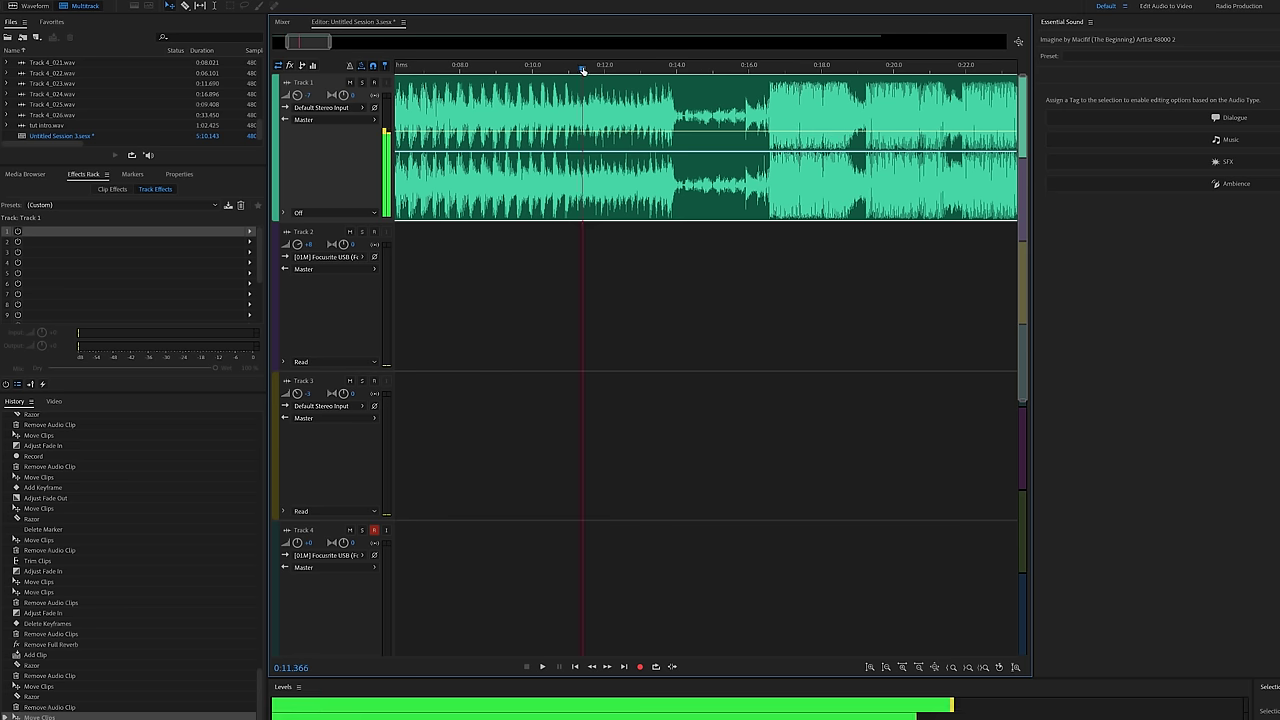
click(672, 90)
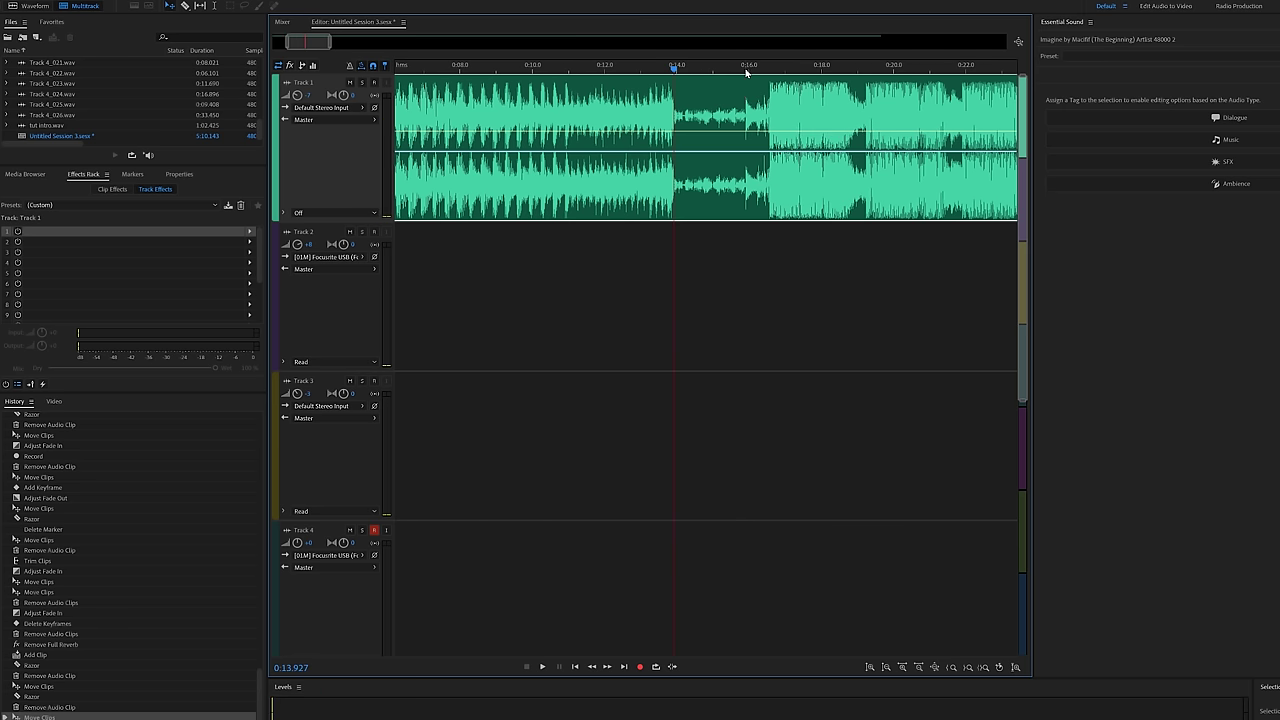
drag(745, 70, 415, 68)
click(487, 68)
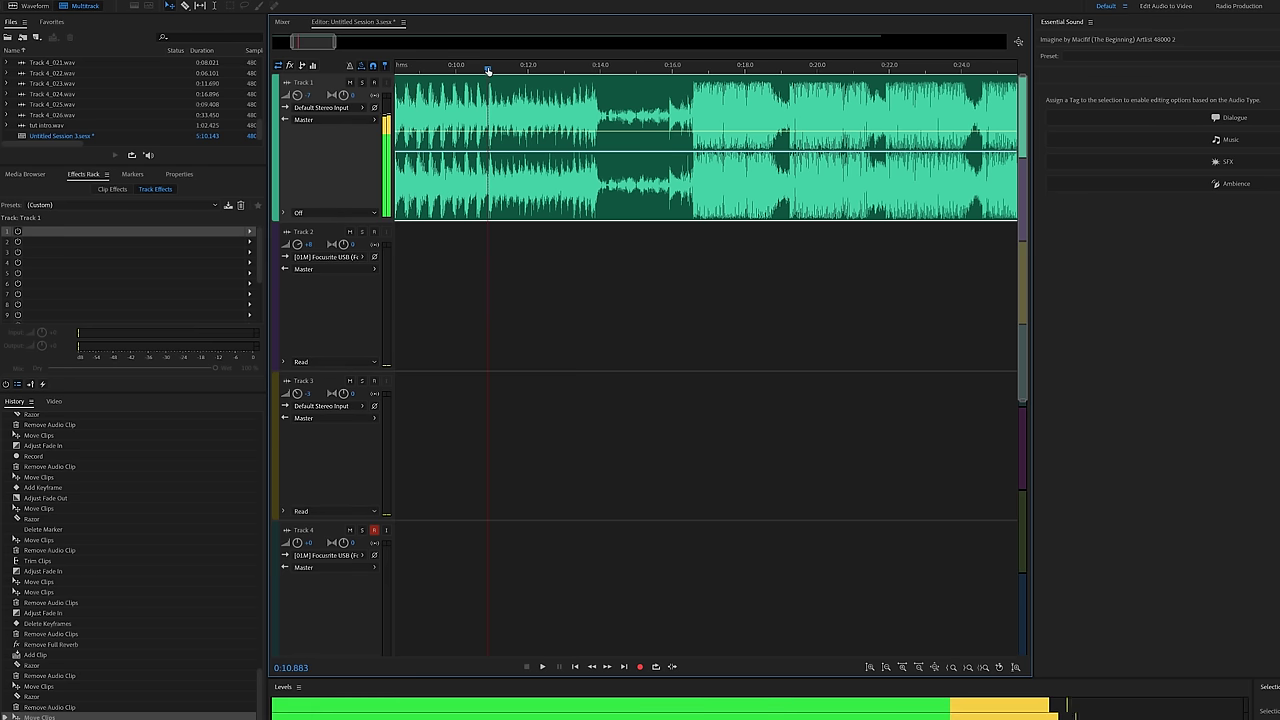
Step: Select the range 0:10.883 to 0:15.882 and zoom in on it
key(shift+End)
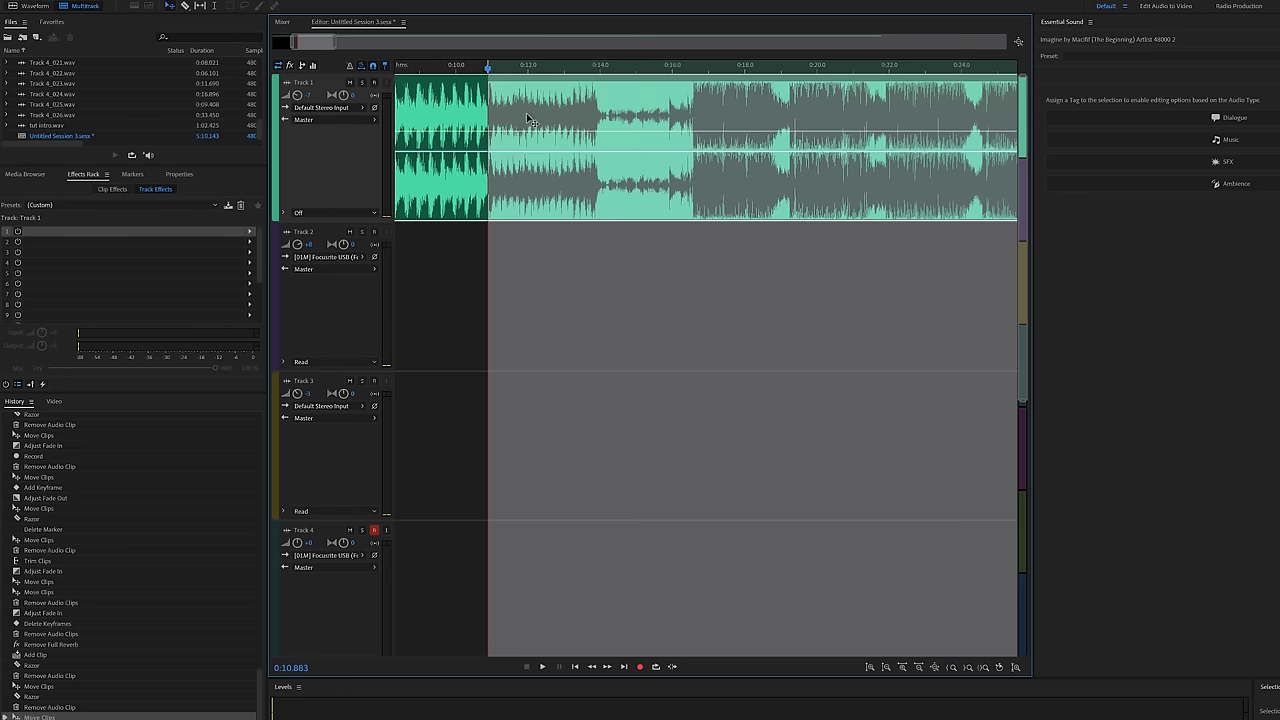
key(space)
click(646, 68)
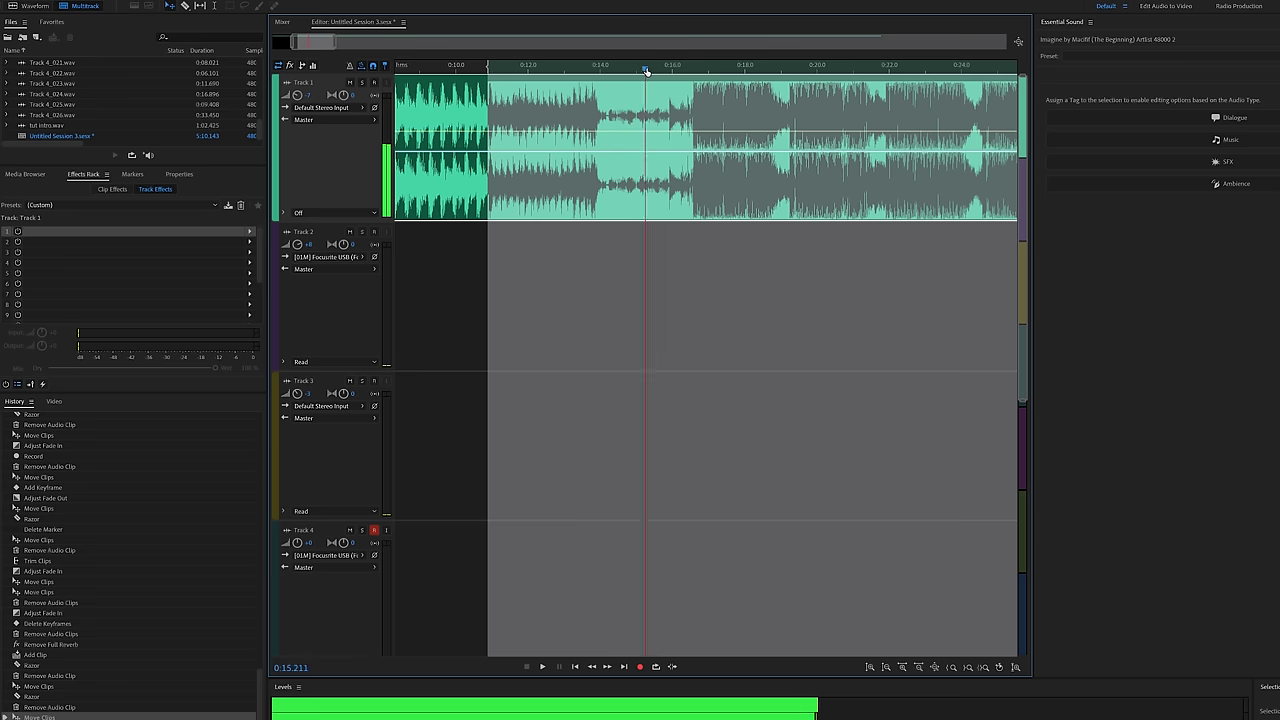
drag(646, 70, 669, 70)
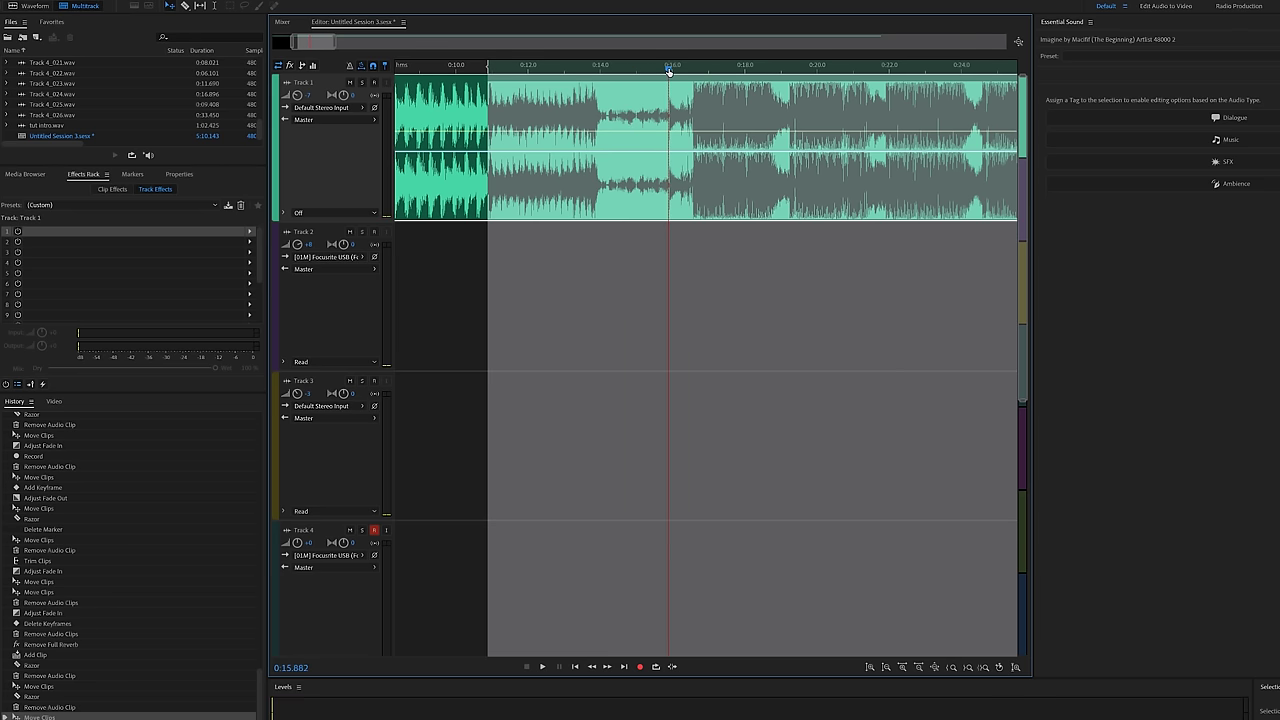
shift+click(669, 70)
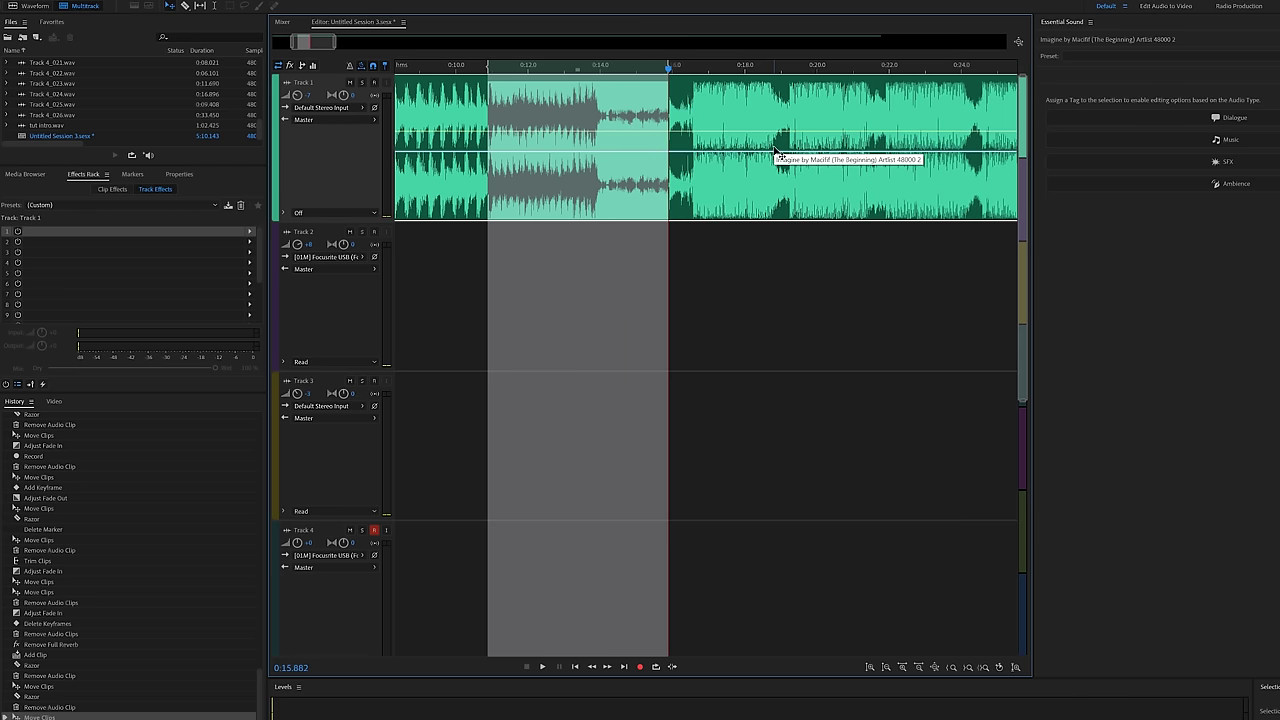
key(equal)
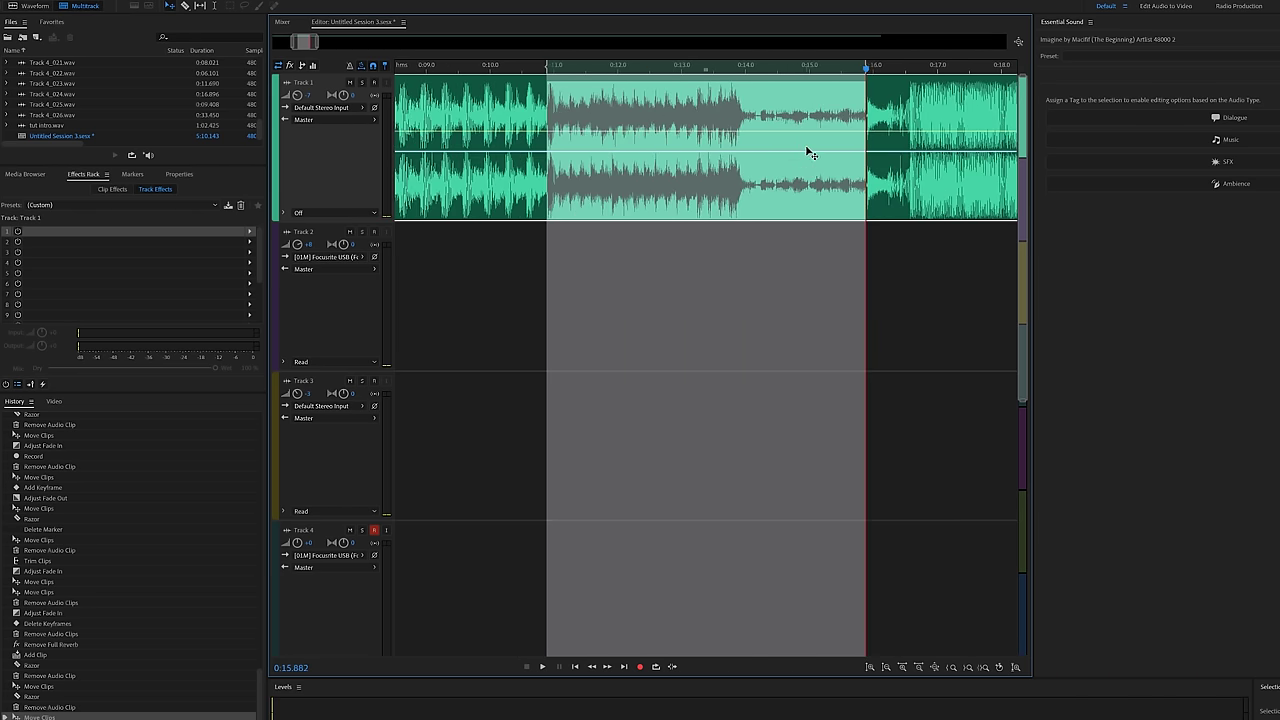
key(equal)
key(minus)
key(equal)
key(minus)
Step: Open the song clip in the Waveform editor and launch the Pitch Bender effect
double_click(816, 114)
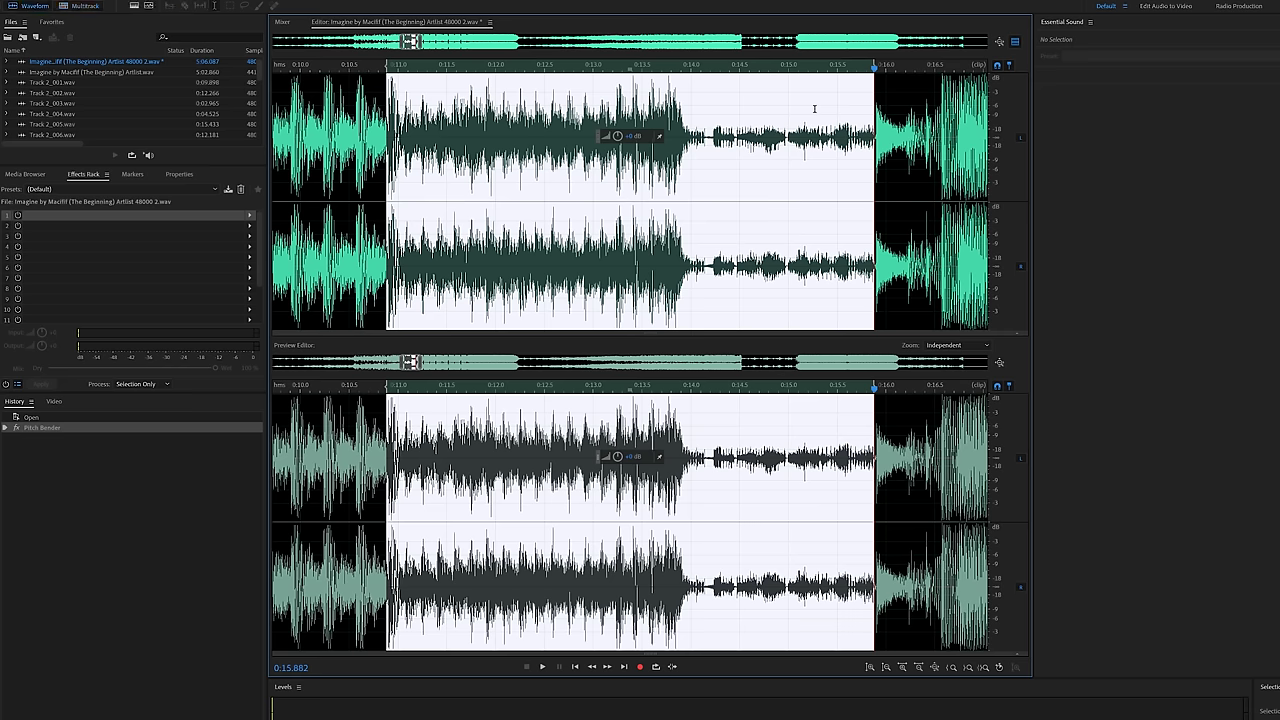
click(99, 3)
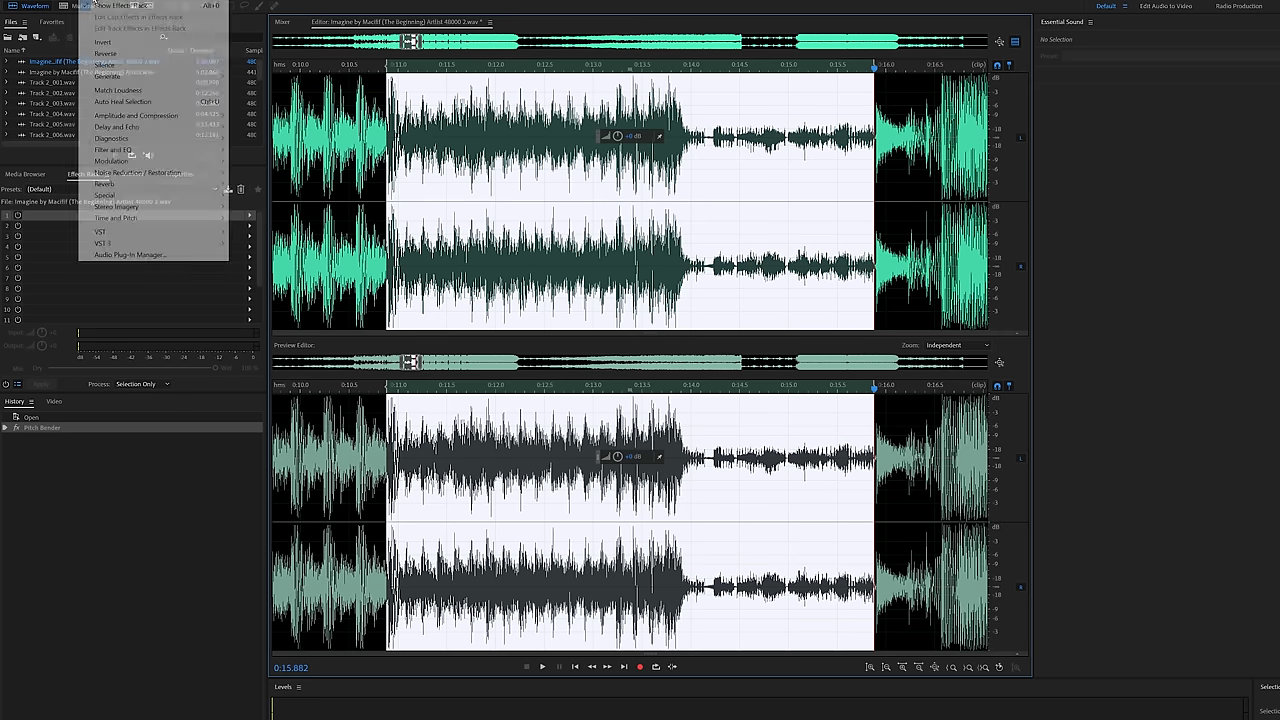
mouse_move(205, 218)
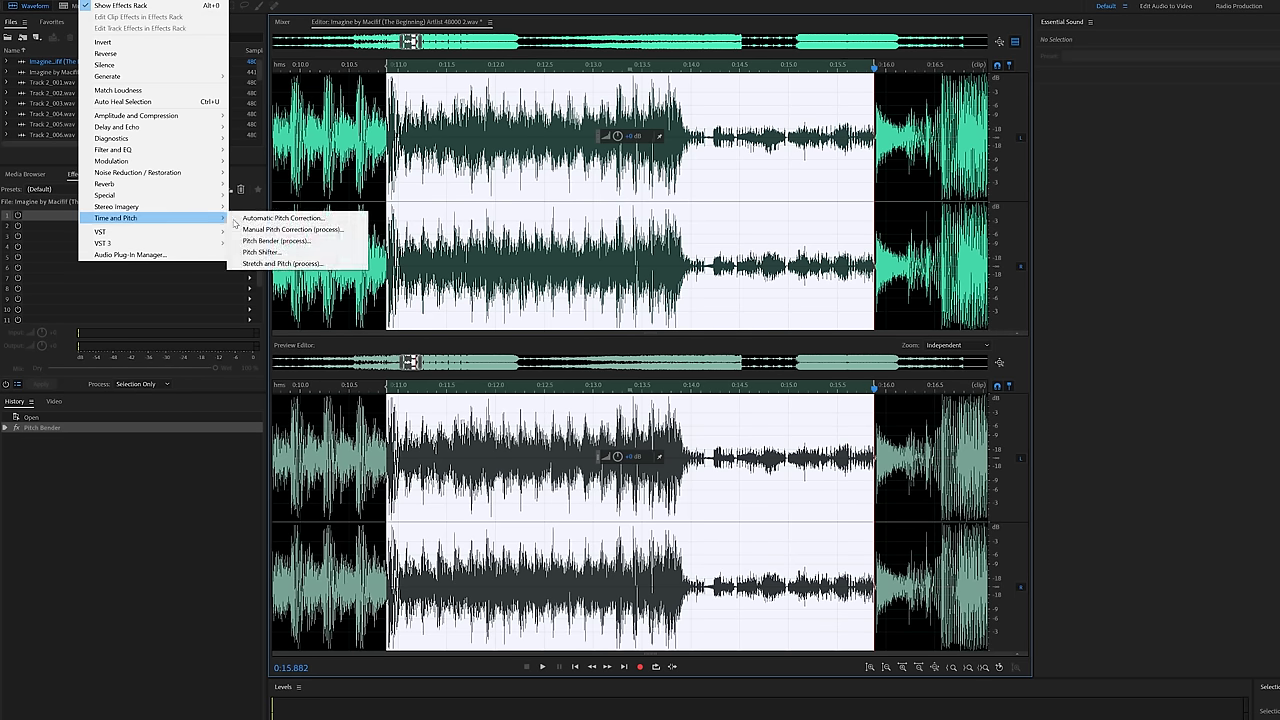
click(289, 242)
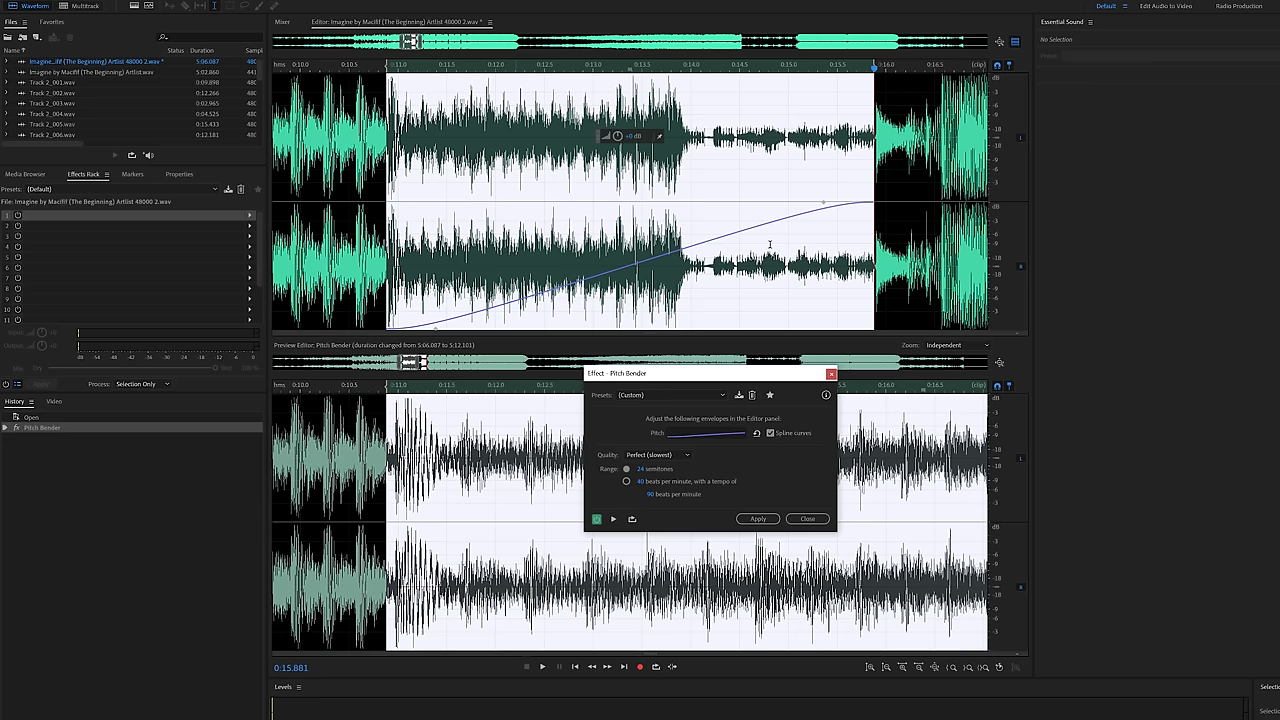
Step: Load the Turntable Losing Power preset and drag its envelope point to ease the pitch drop
click(667, 395)
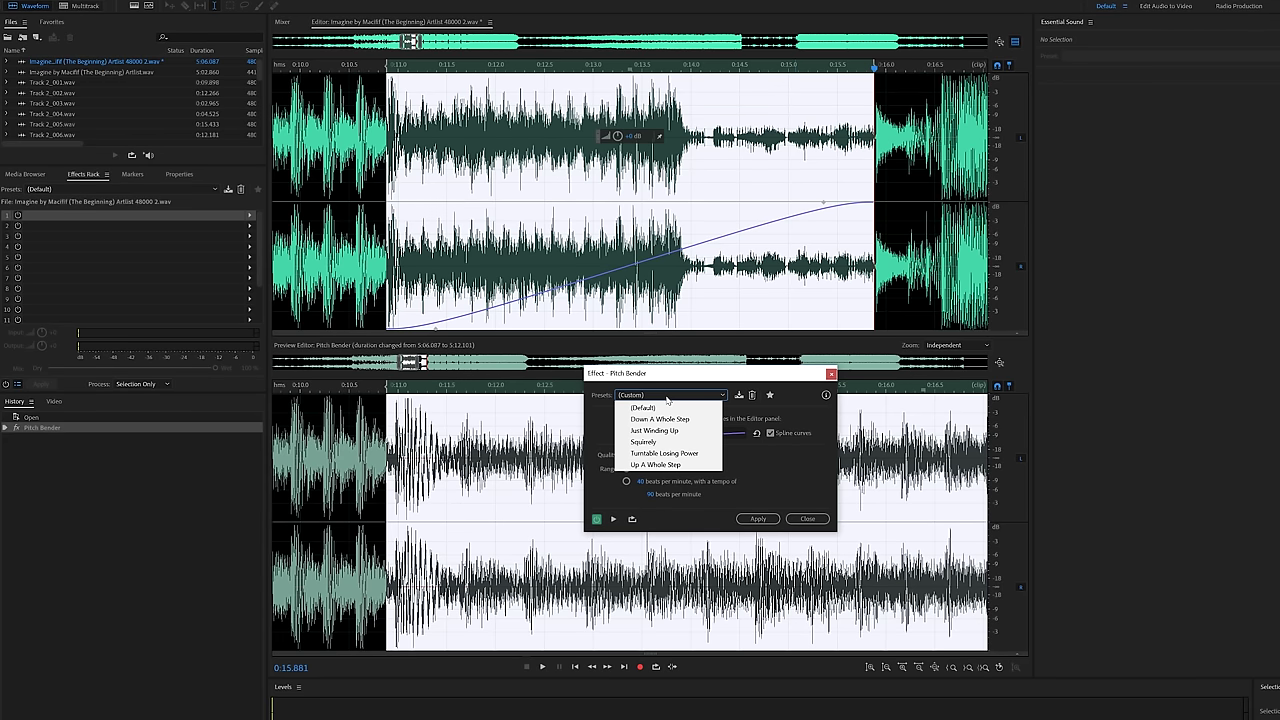
click(680, 455)
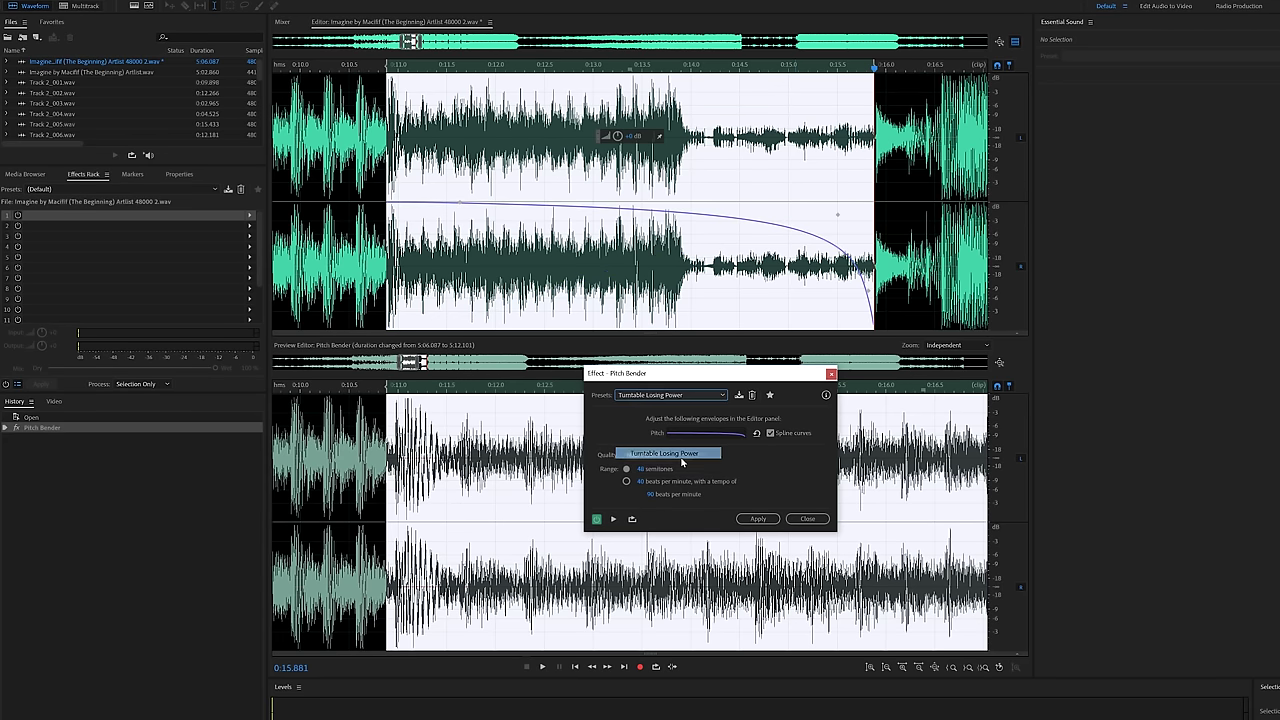
drag(810, 219, 661, 216)
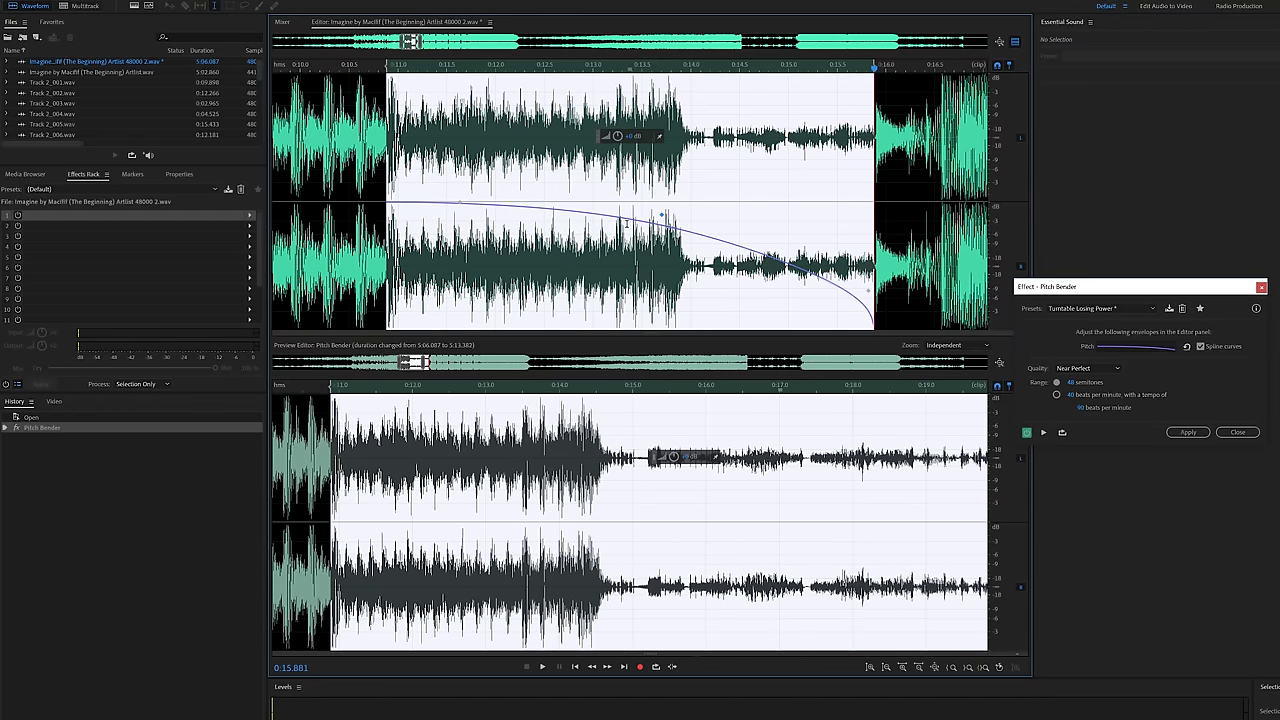
click(379, 68)
Step: Preview the wind-down, apply it at Perfect (slowest) quality, and return to the multitrack session
key(space)
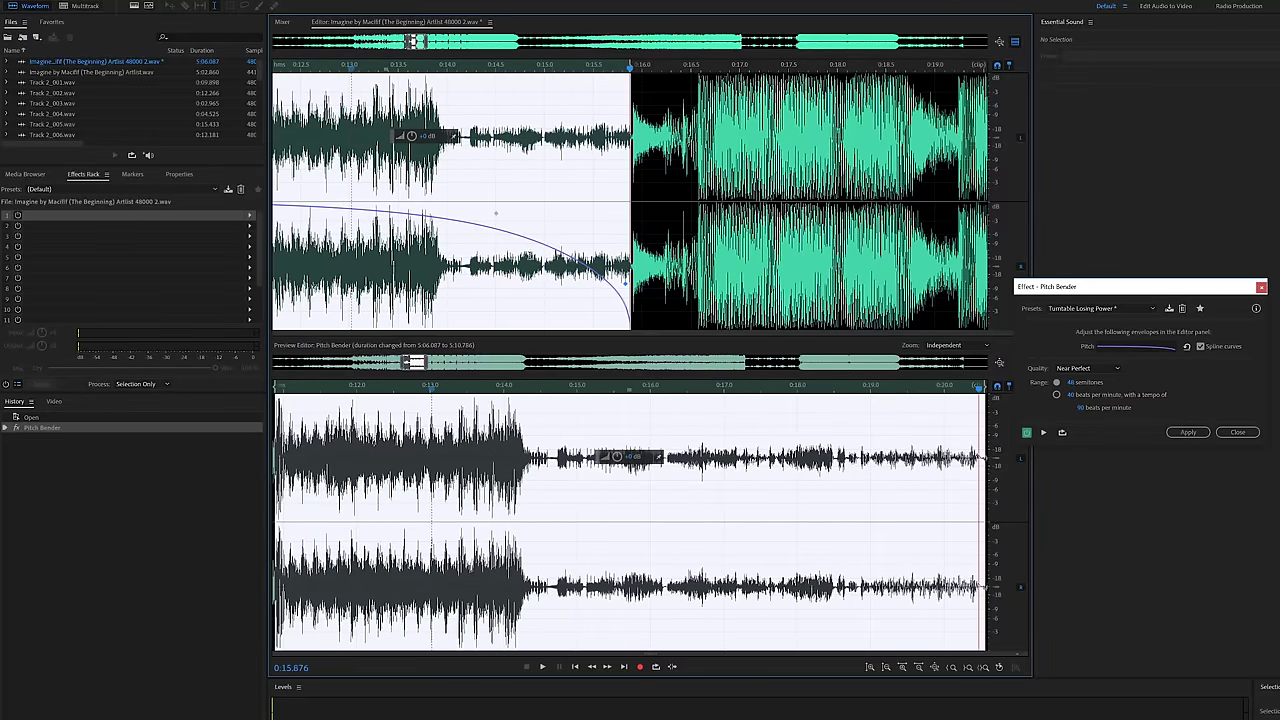
click(491, 68)
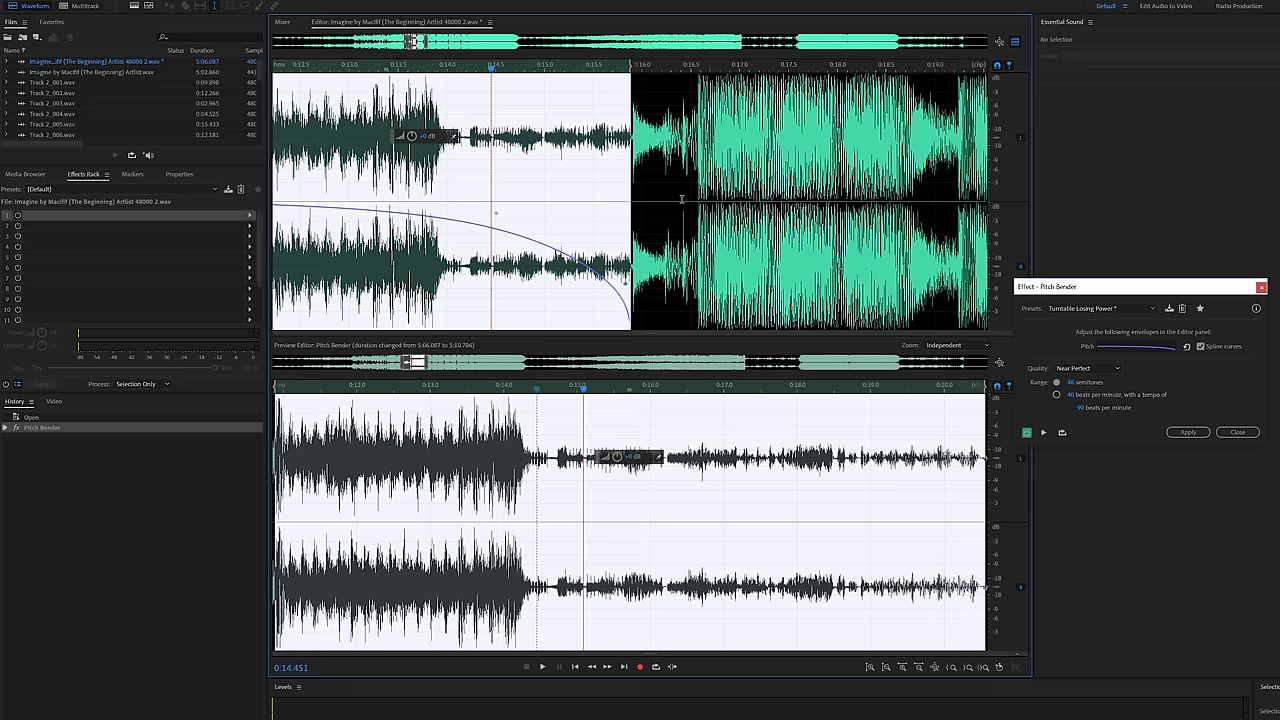
click(1088, 368)
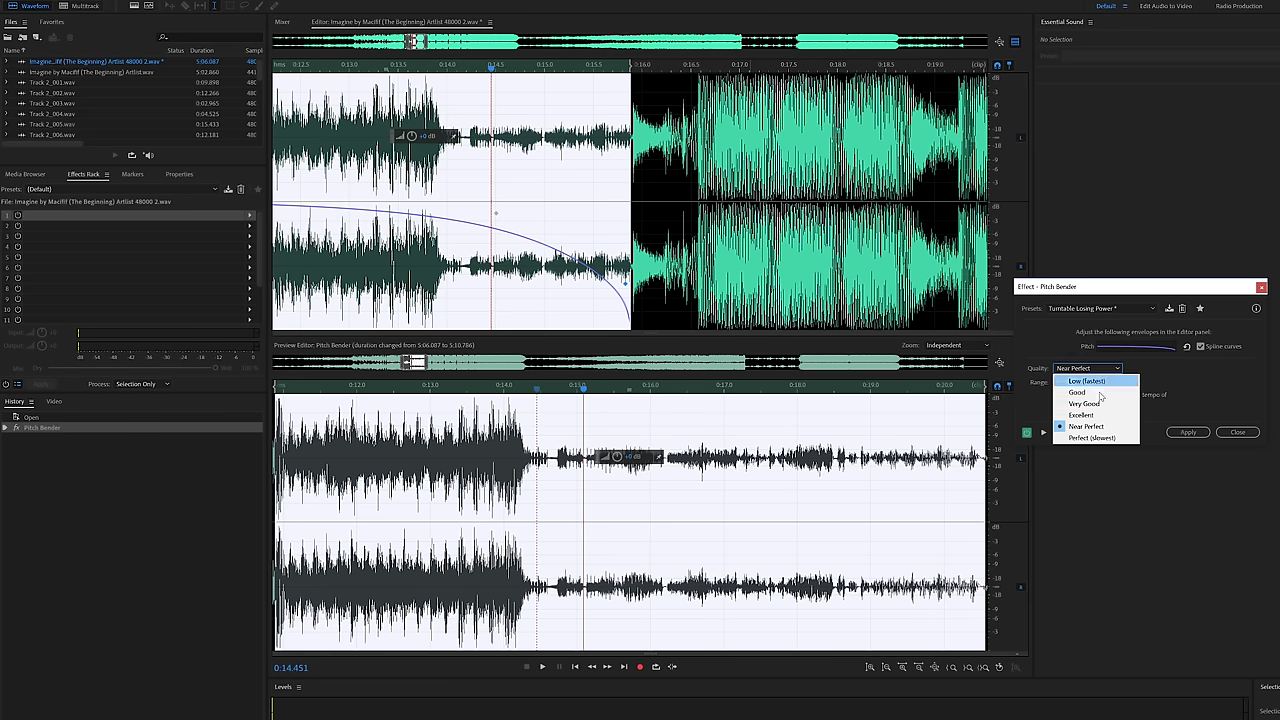
click(1098, 432)
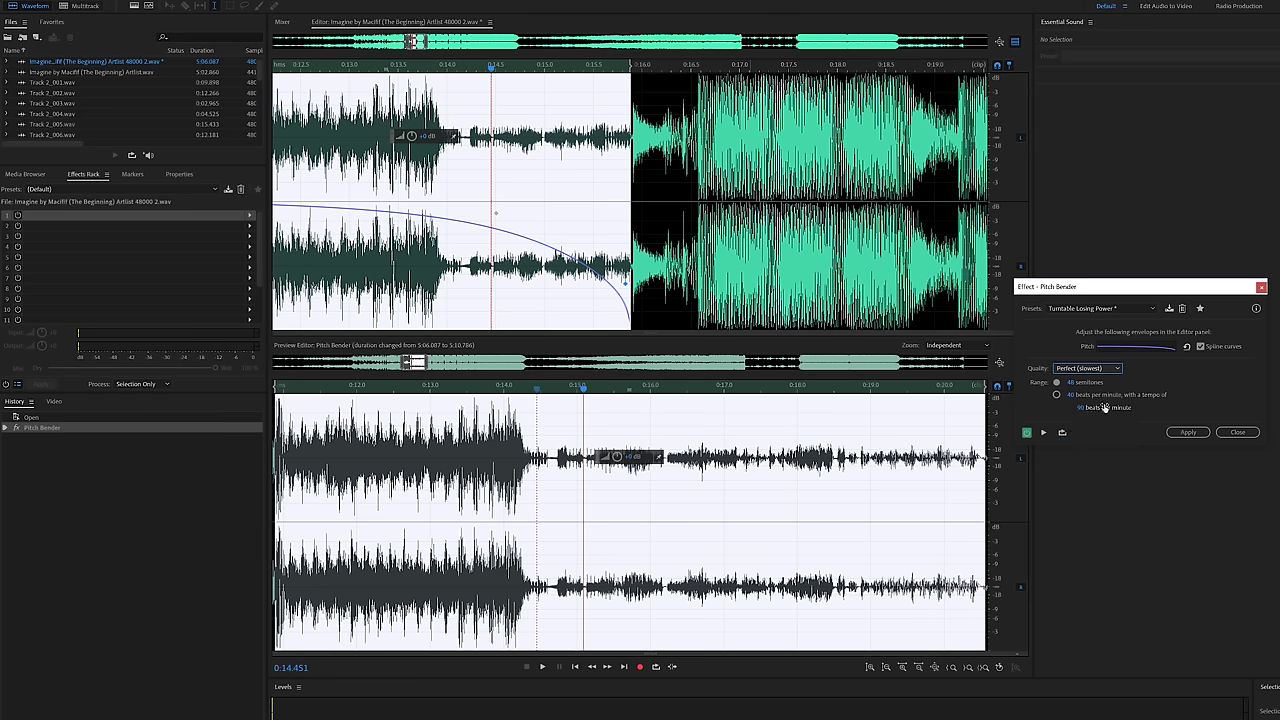
click(1188, 432)
click(84, 6)
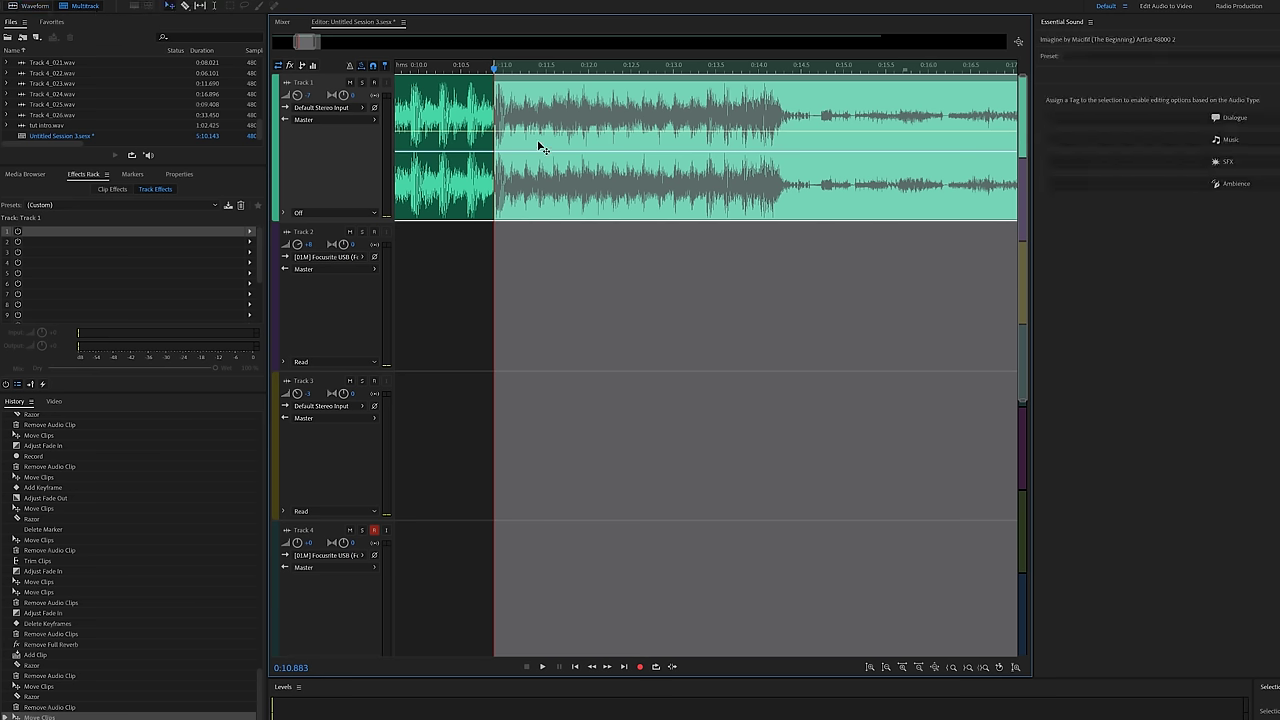
Step: Clear the time selection, select Track 2, and play the session to hear the drop
click(620, 212)
click(623, 237)
scroll(680, 230, down, 5)
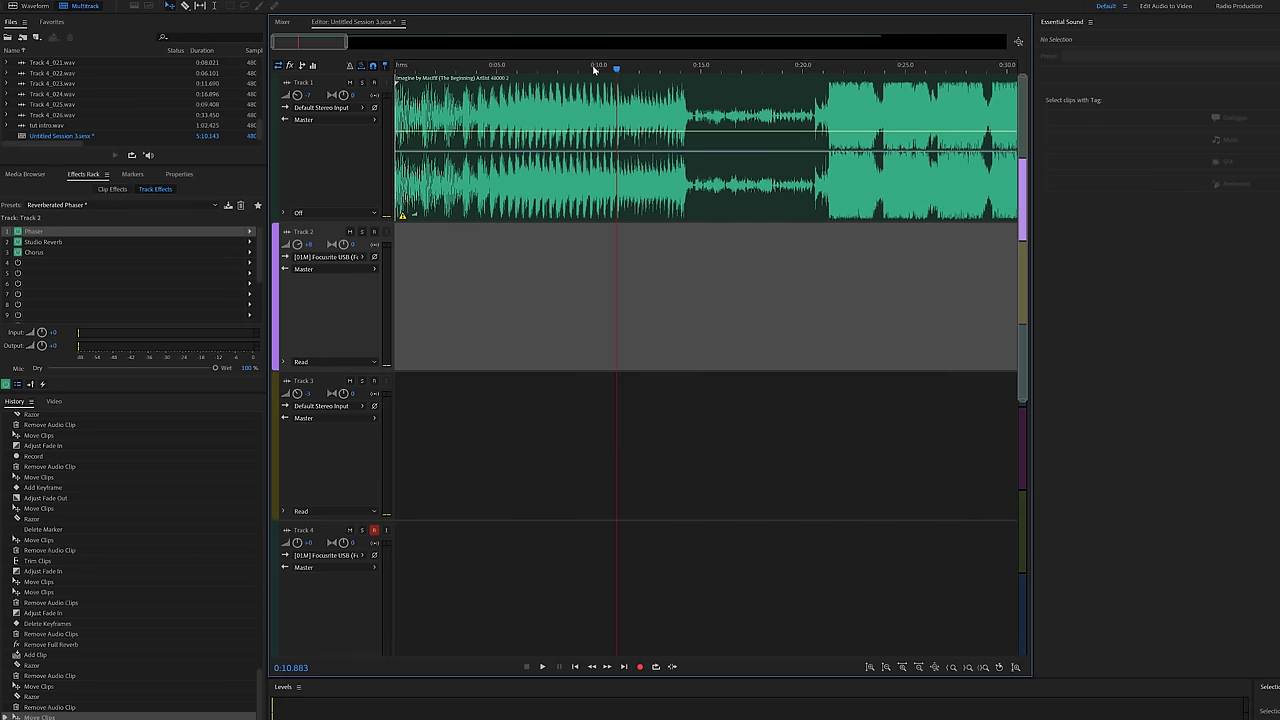
key(space)
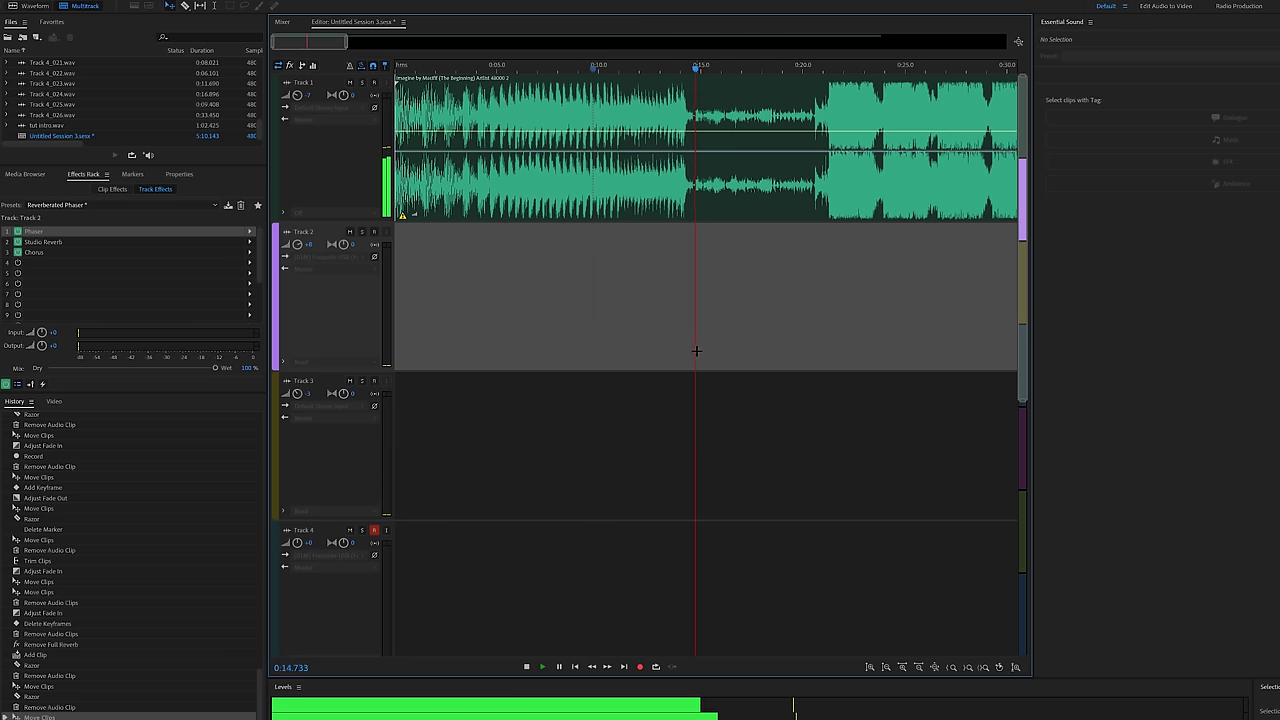
Step: Split the Track 1 song clip at the drop point, about 0:20.5
click(676, 74)
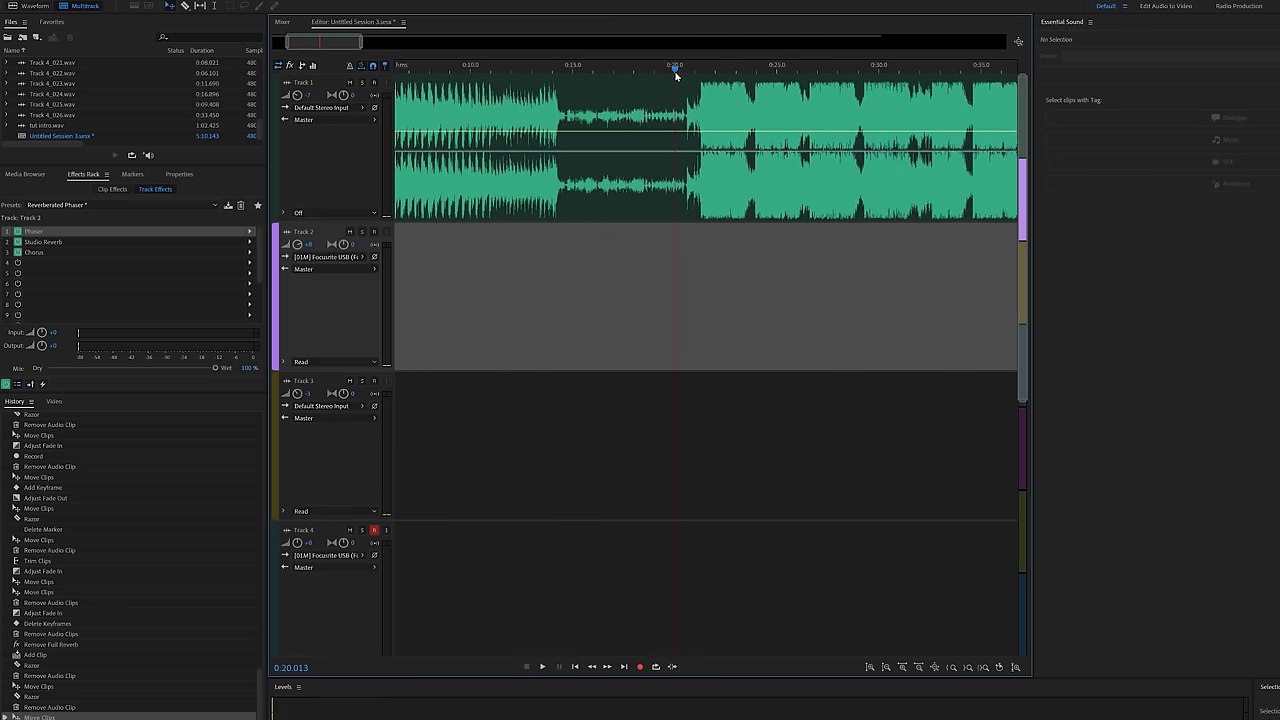
scroll(706, 113, up, 5)
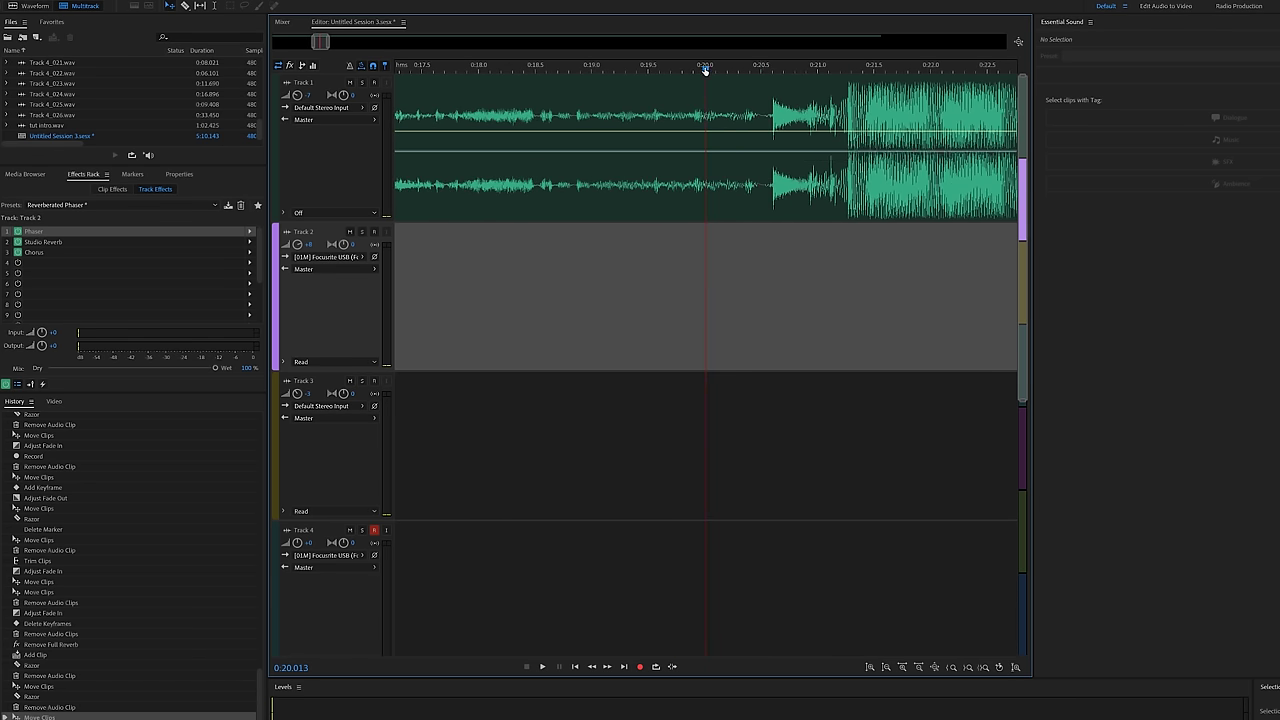
drag(705, 70, 765, 70)
click(765, 102)
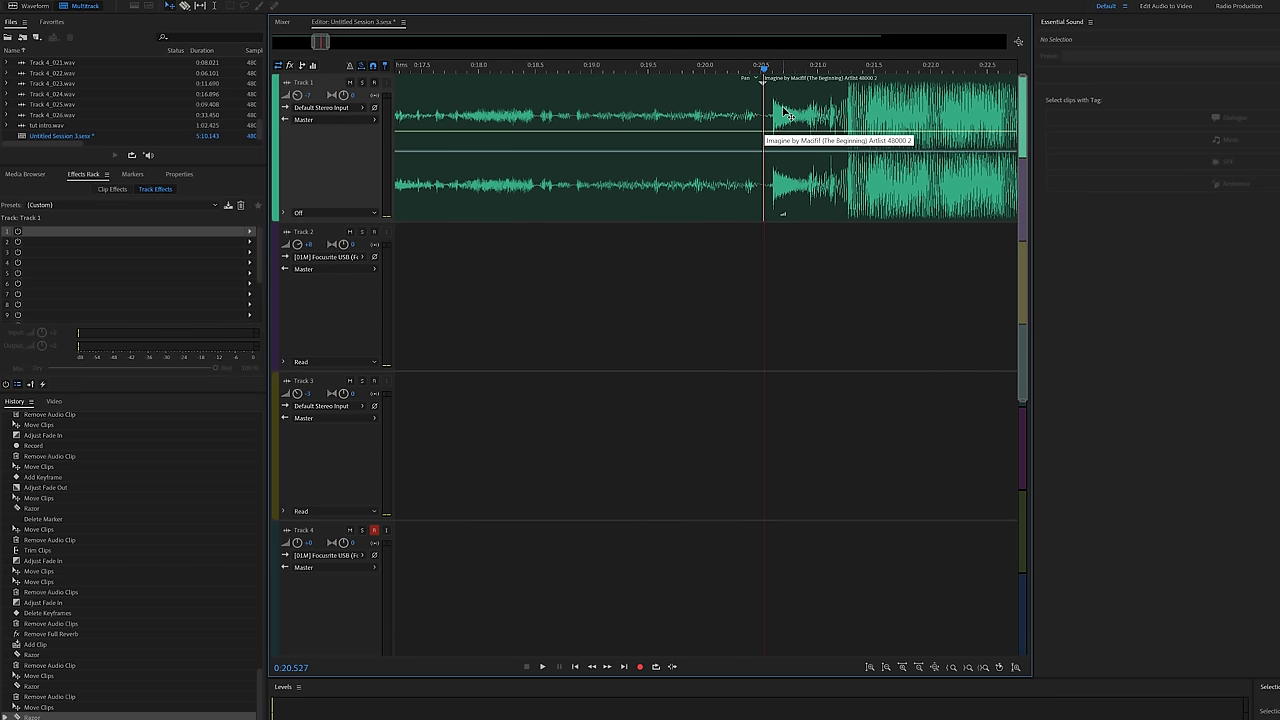
Step: Drag Track 1's post-drop section right to start around 0:26, leaving a silent gap
mouse_move(786, 113)
mouse_down()
mouse_move(820, 115)
mouse_move(805, 119)
mouse_up()
scroll(805, 119, down, 4)
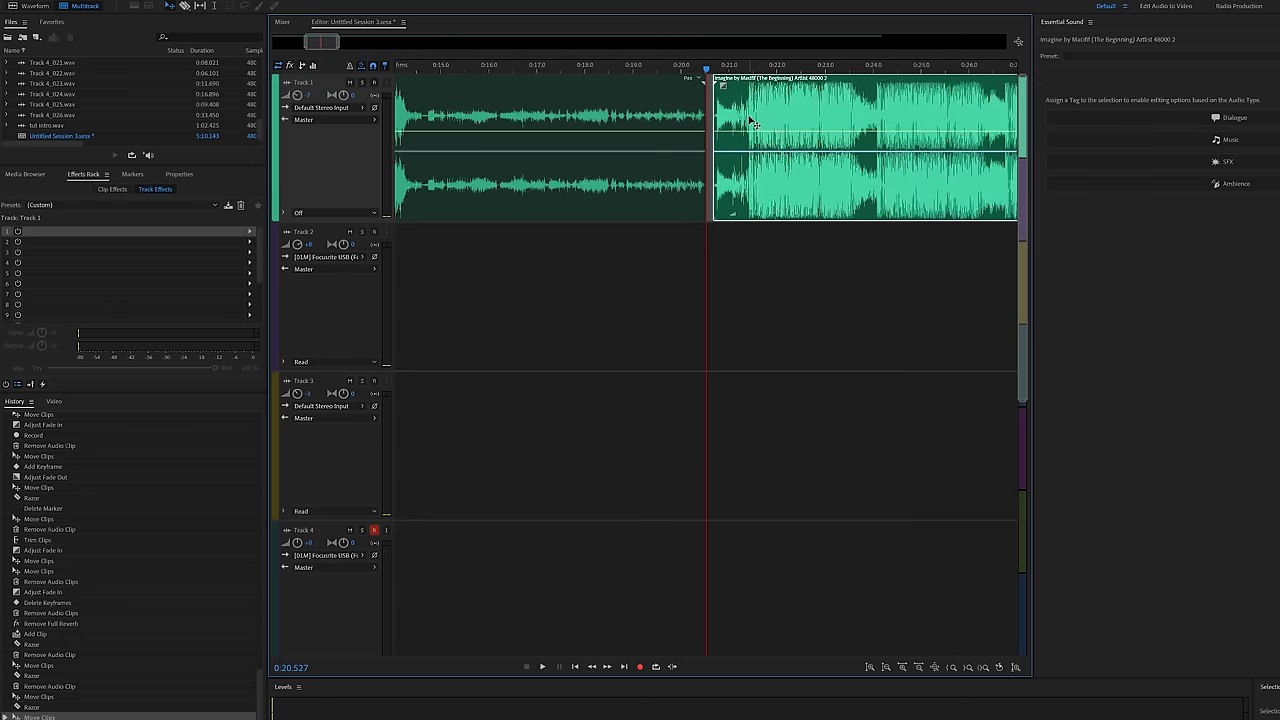
drag(728, 109, 889, 124)
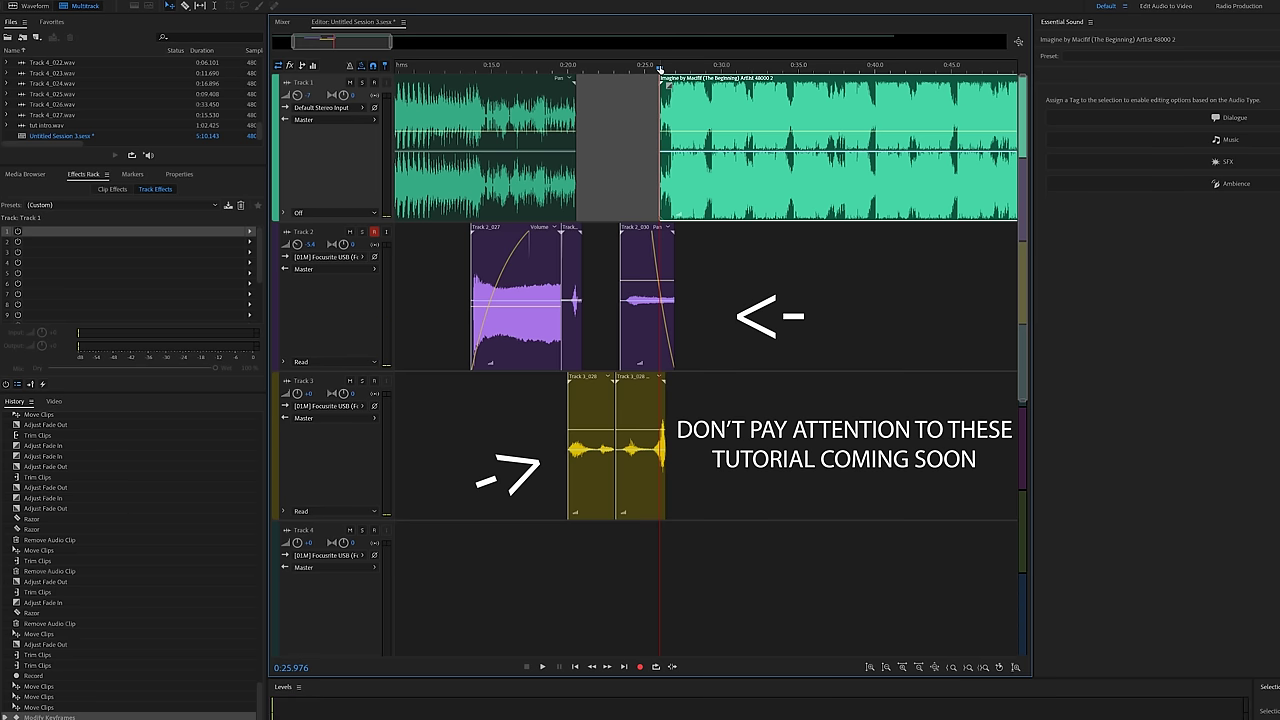
Step: Open the post-drop clip in Waveform view and pull a Pitch Bender envelope point to -6.8 semitones
double_click(701, 64)
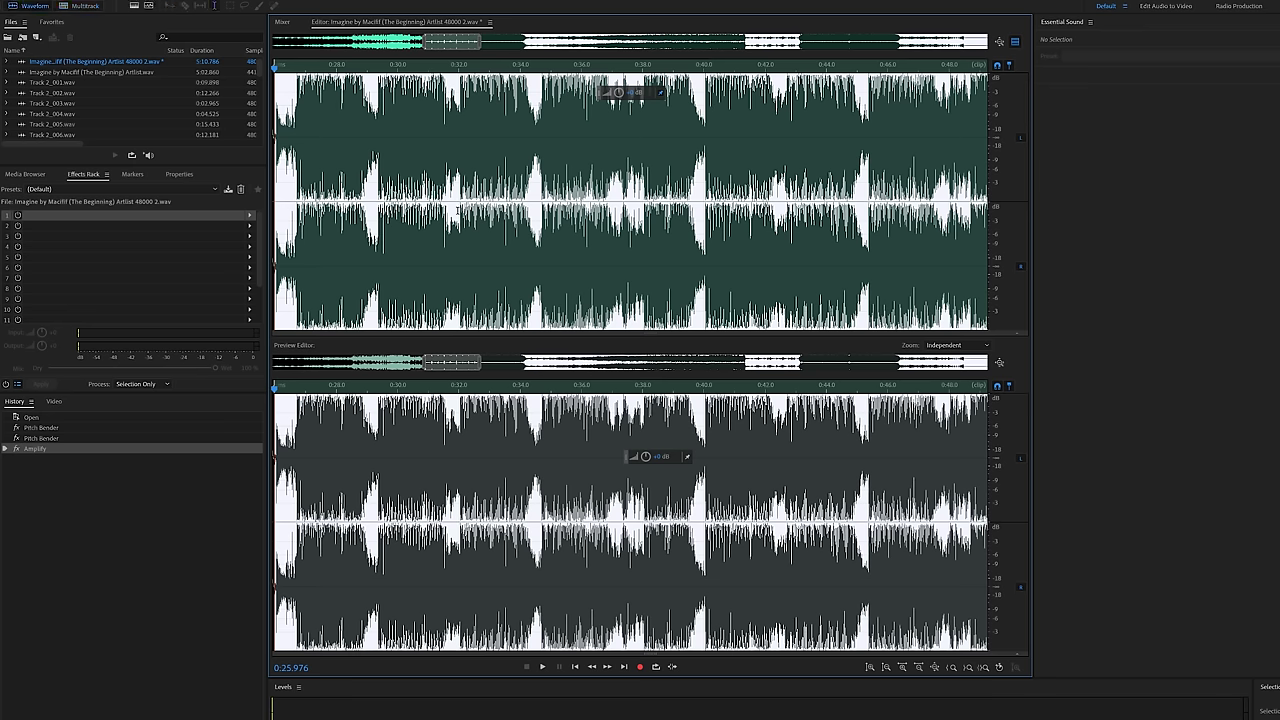
click(107, 5)
mouse_move(157, 222)
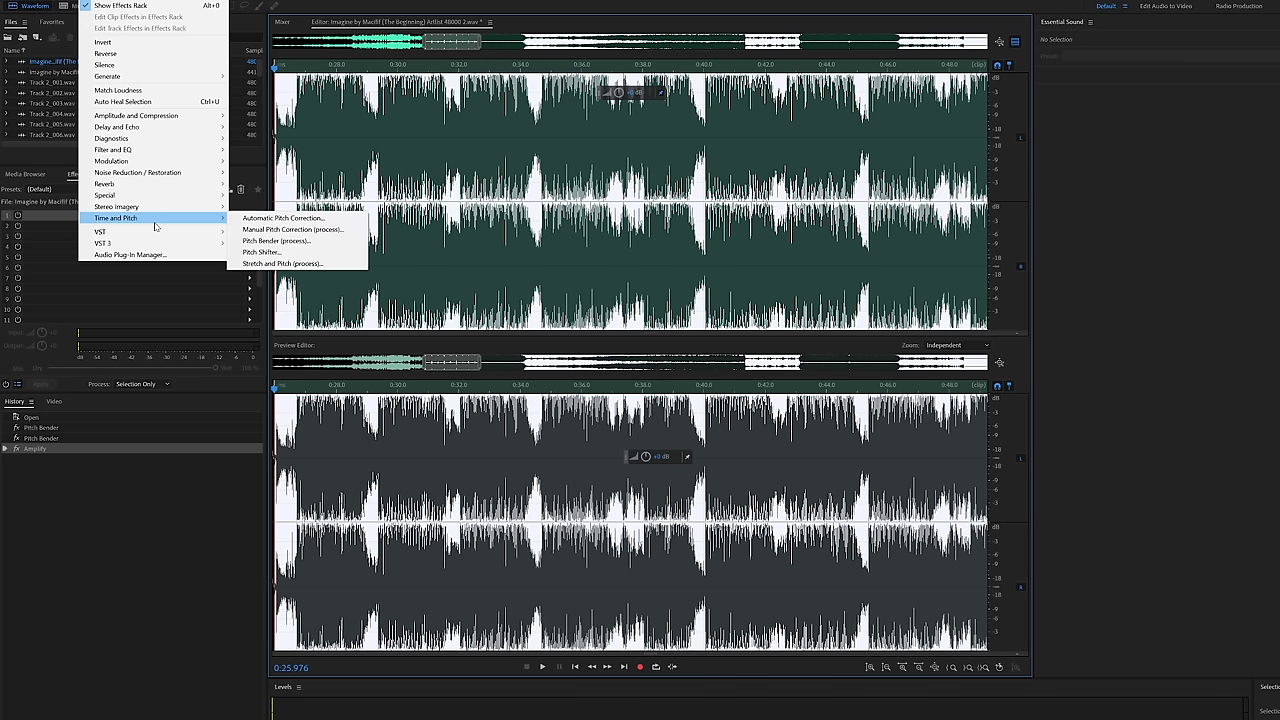
click(276, 241)
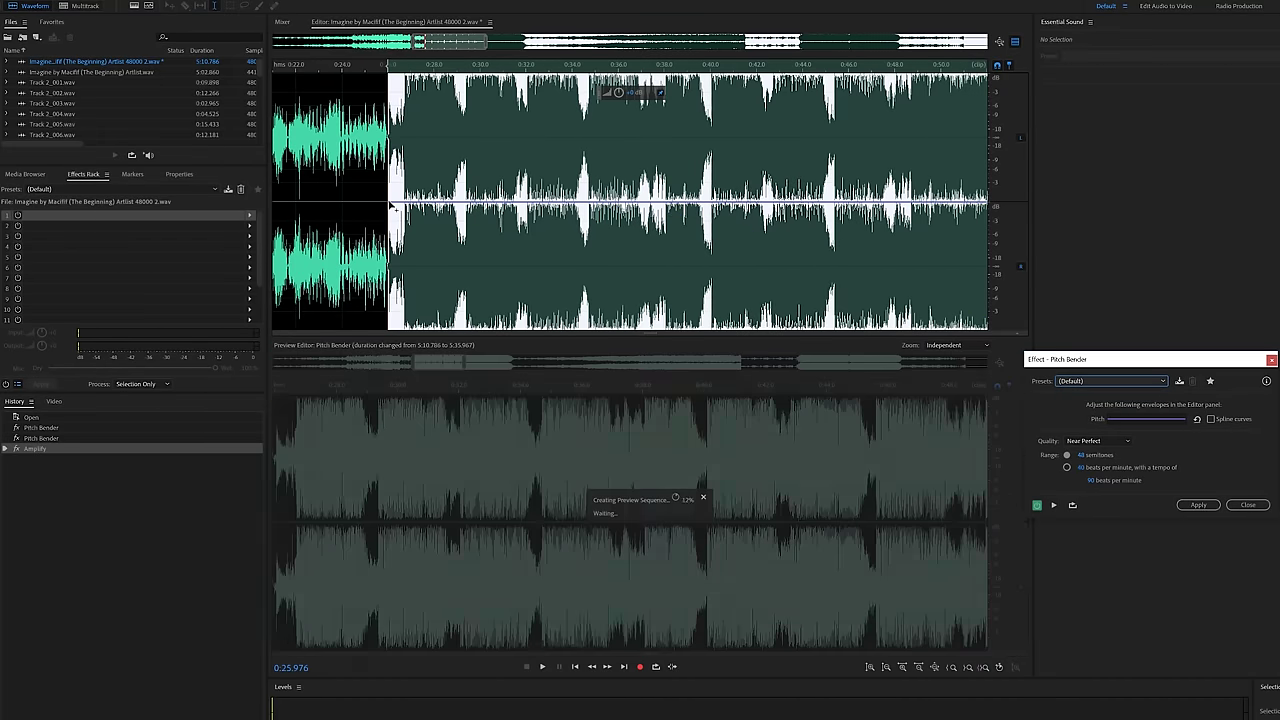
click(391, 207)
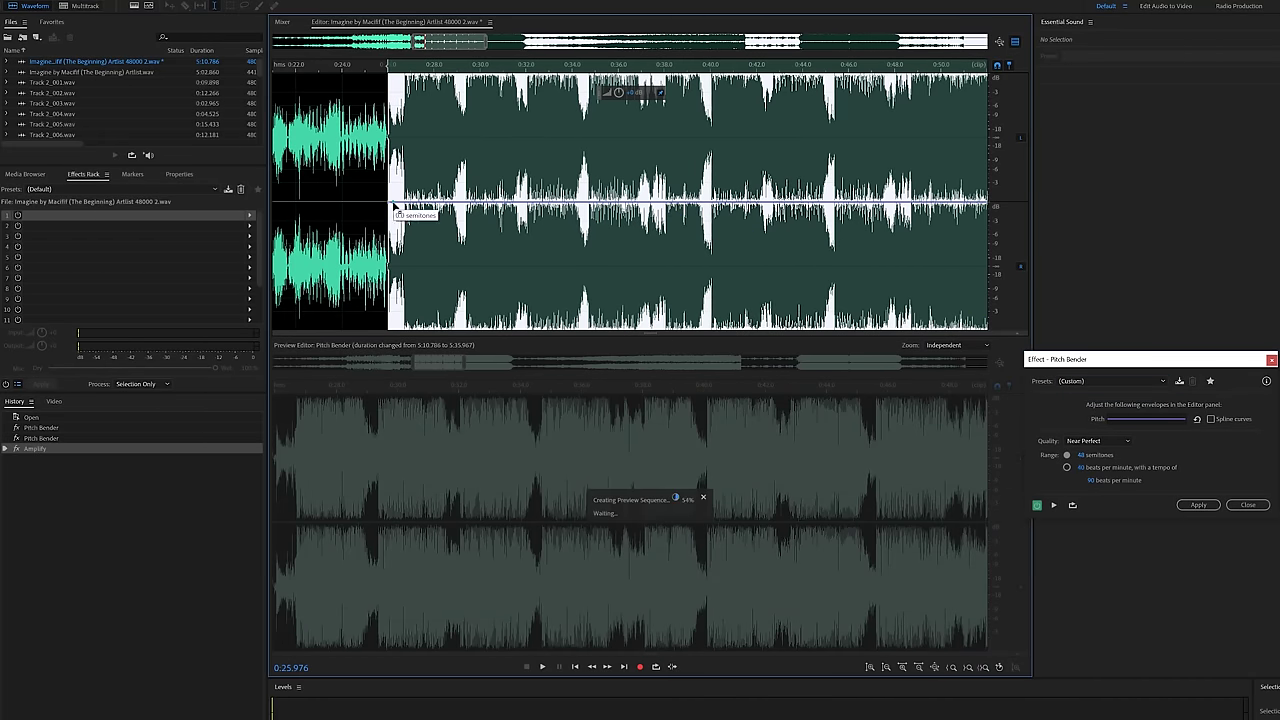
drag(394, 207, 404, 241)
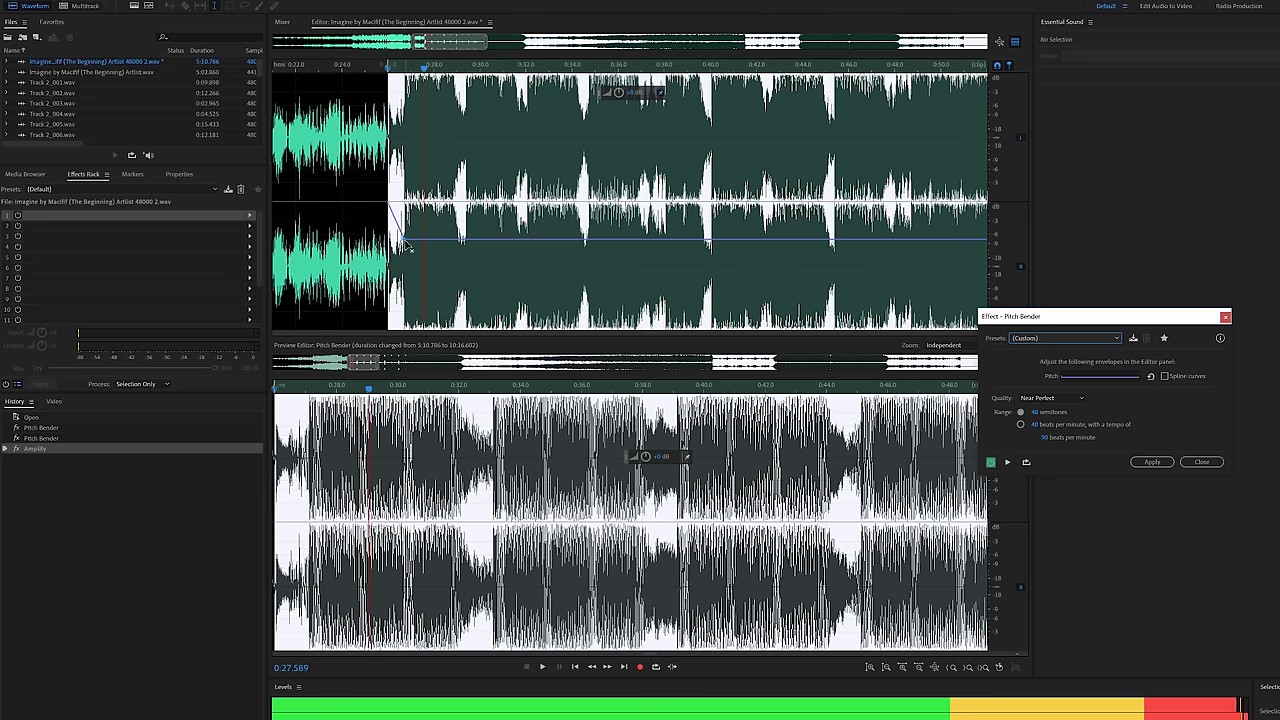
Step: Apply the pitch bend at -4.1 semitones with Perfect (slowest) quality, then return to Multitrack
key(space)
drag(404, 242, 398, 206)
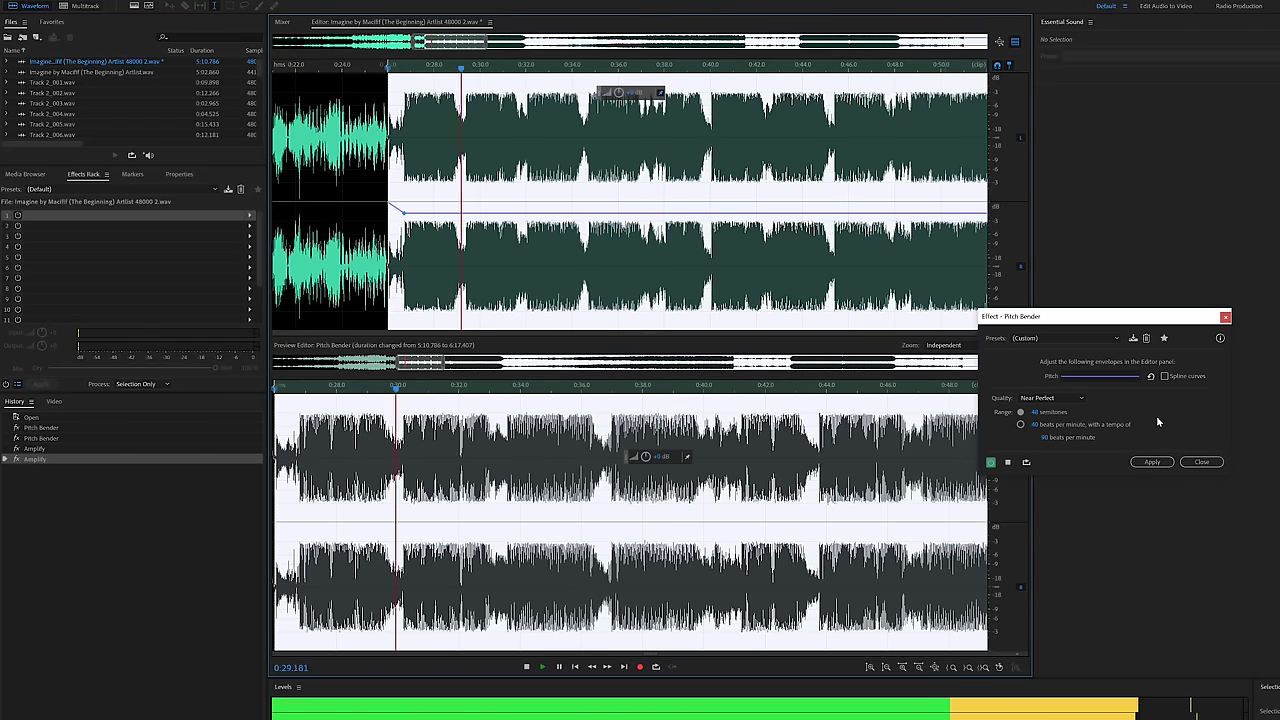
click(1050, 398)
click(1070, 468)
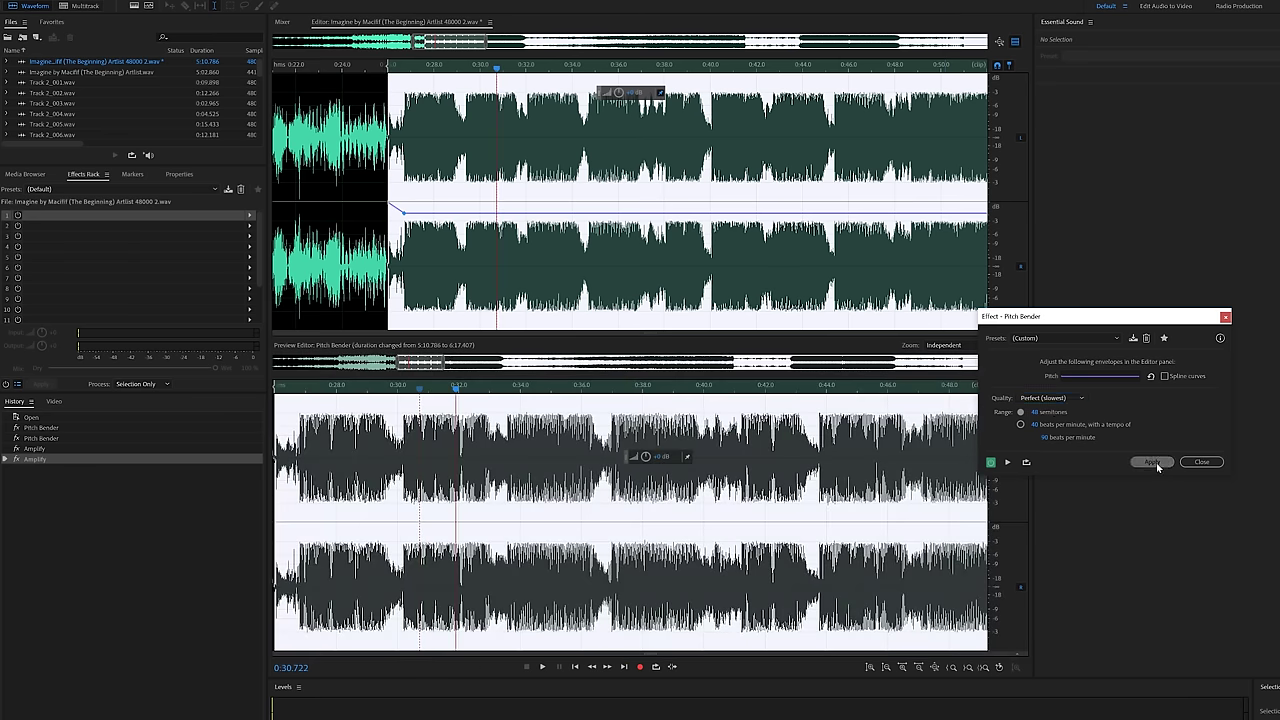
click(1152, 462)
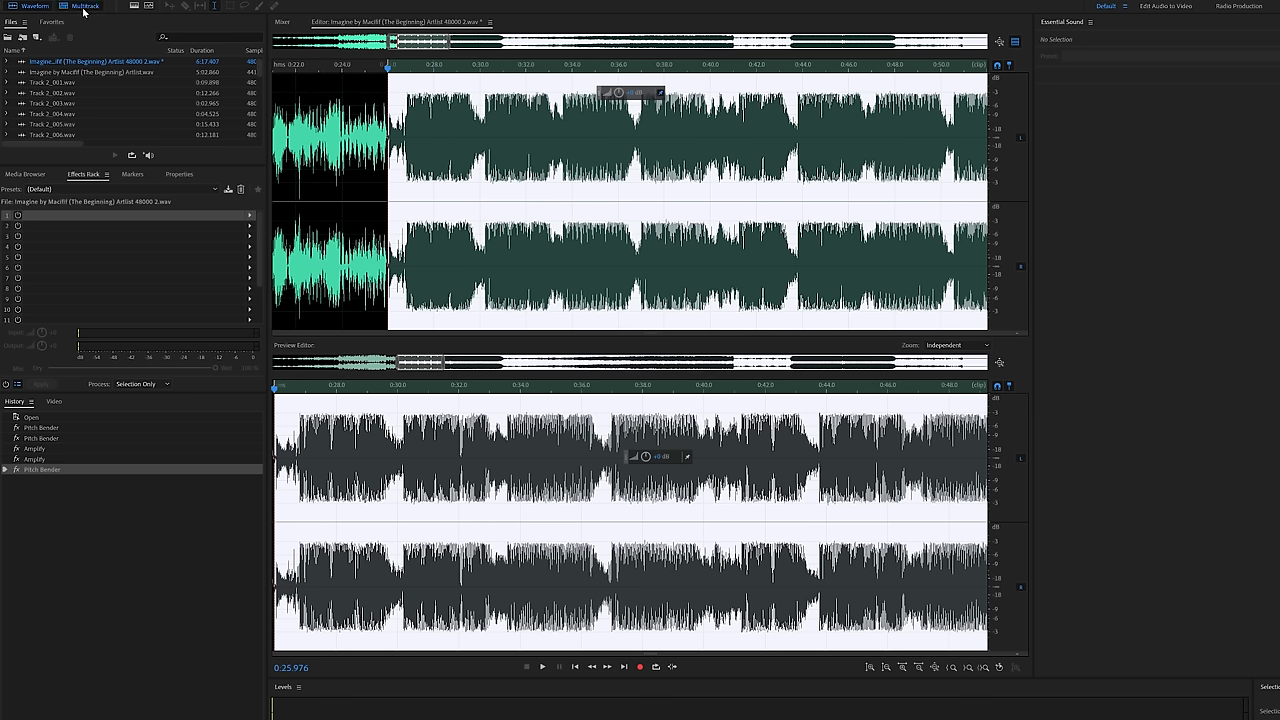
click(84, 6)
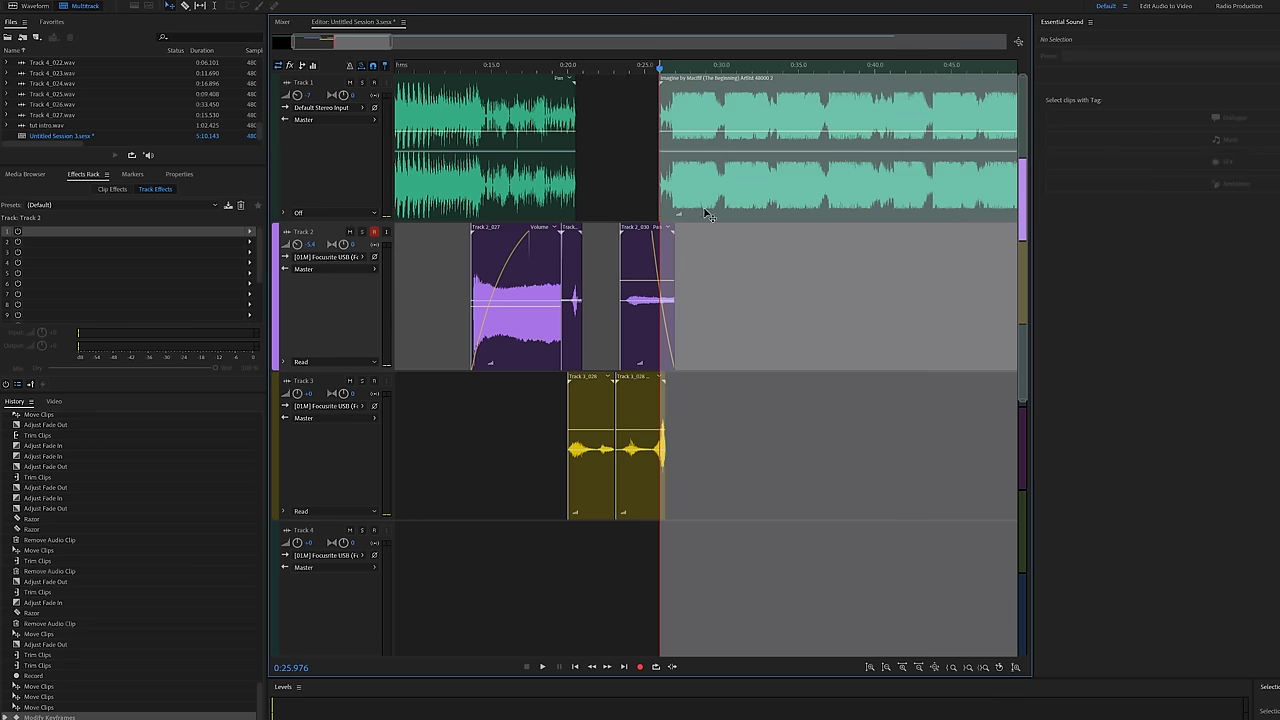
Step: Slide the pitch-bent section on Track 1 left to start near 0:20.5
scroll(705, 224, down, 2)
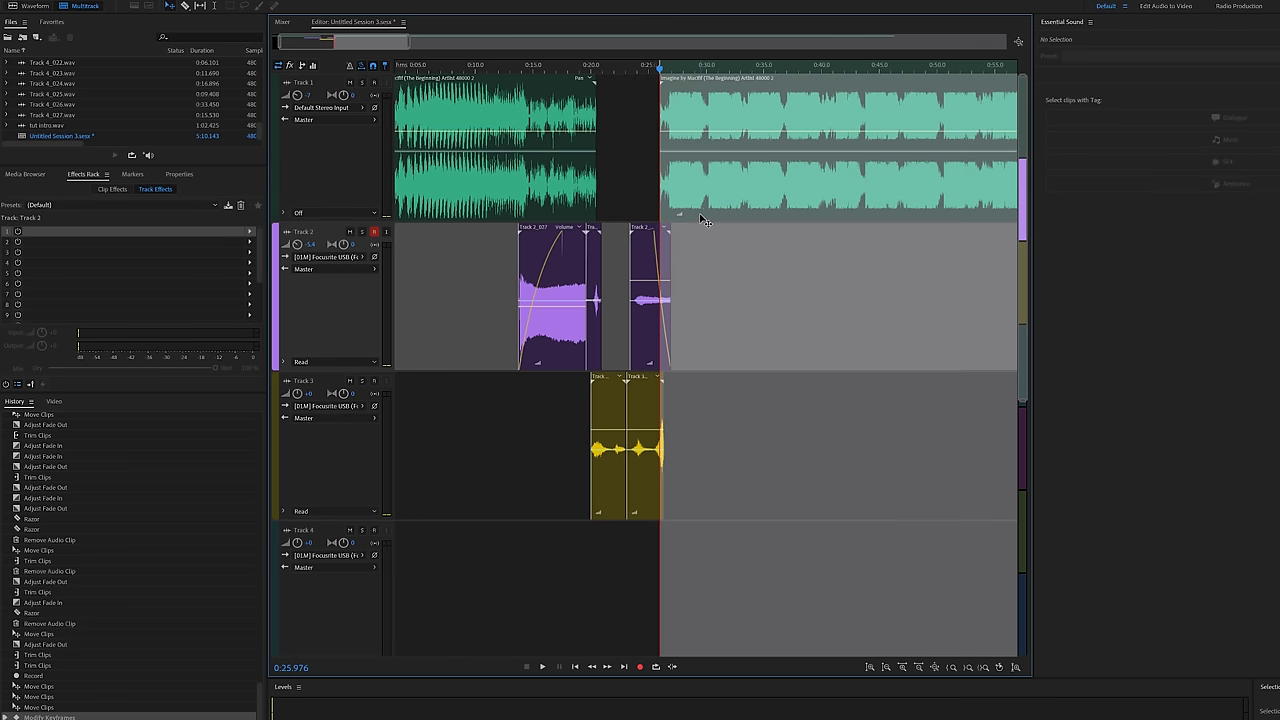
scroll(640, 370, up, 2)
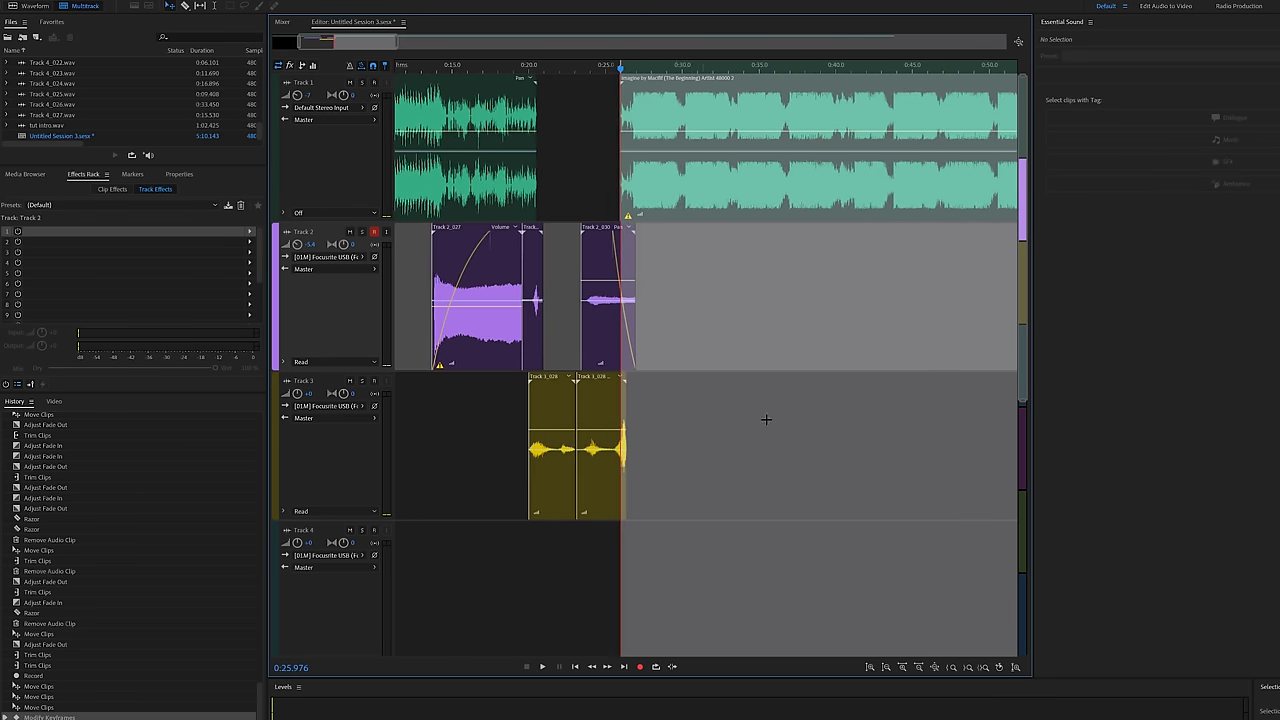
drag(705, 197, 604, 169)
Step: Move the Track 2_030 bass clip onto Track 3 and play the arrangement from the start
click(503, 72)
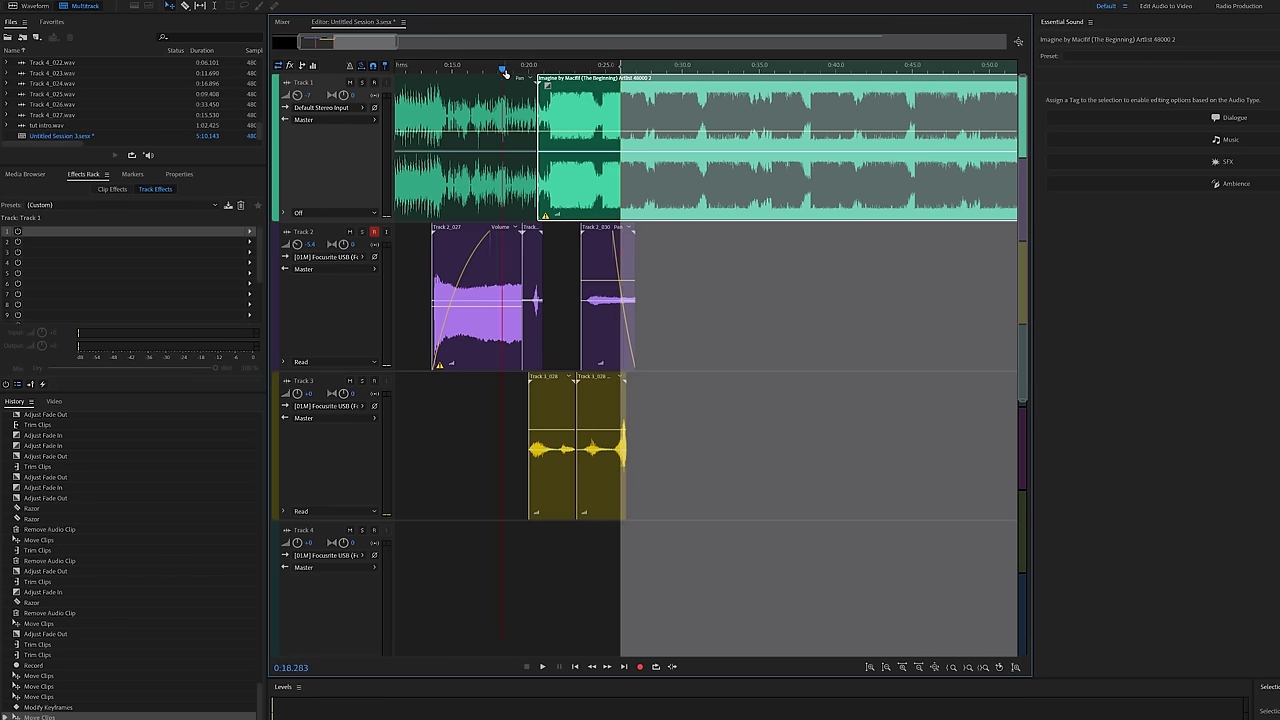
drag(604, 333, 537, 422)
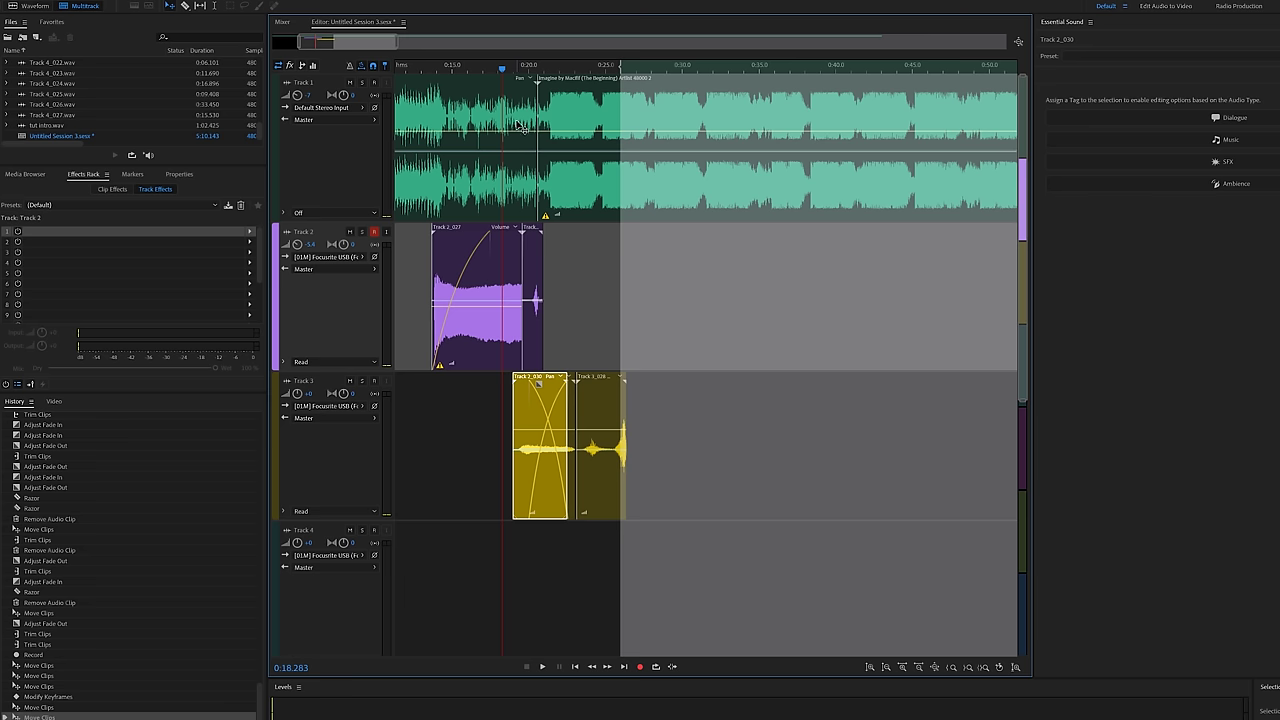
mouse_move(492, 72)
mouse_down()
mouse_move(398, 68)
mouse_move(480, 63)
mouse_up()
scroll(480, 63, down, 3)
key(Home)
key(space)
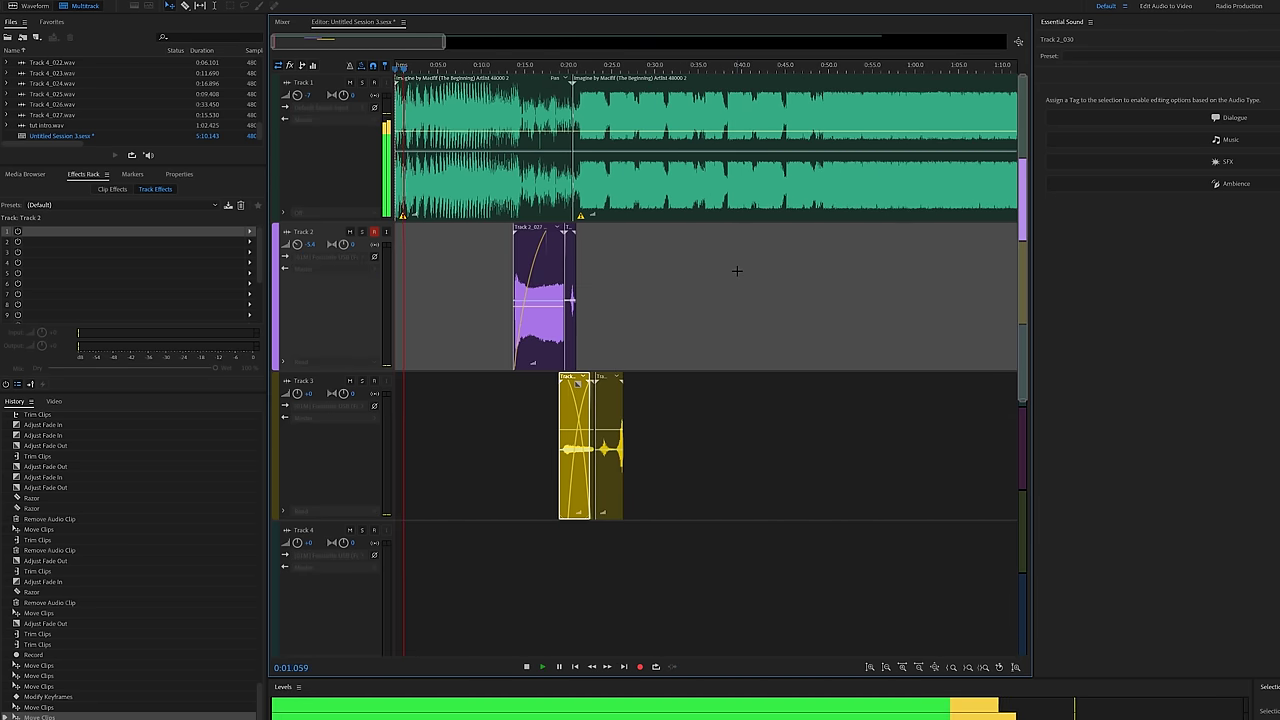